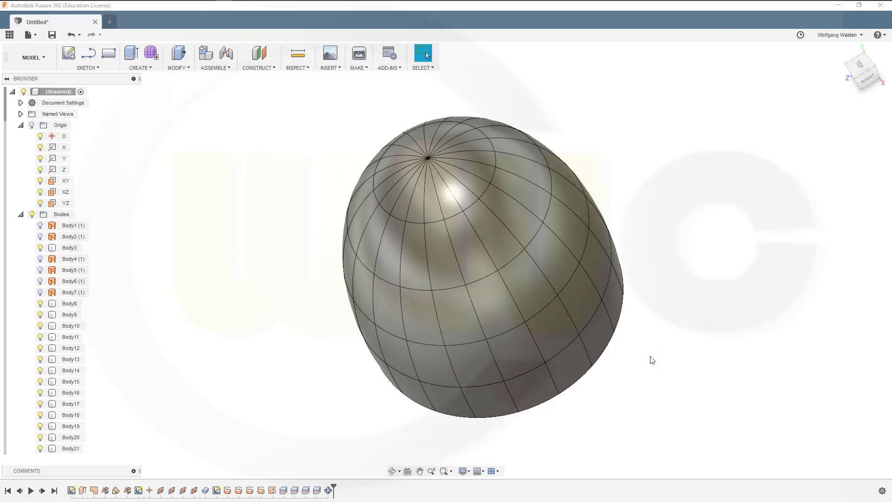
- Orbit the finished dome model to review it from other sides
middle_click_drag(643, 354, 623, 359, "shift")
middle_click_drag(655, 240, 435, 269, "shift")
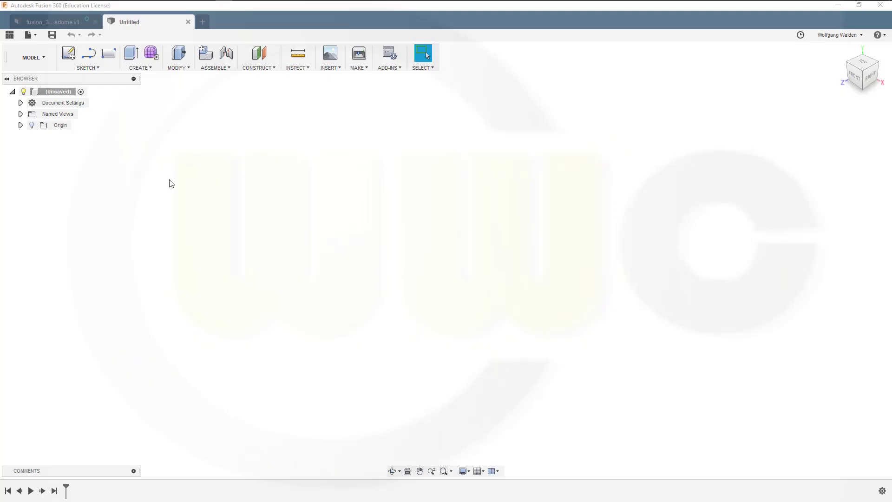
- Sketch a 200 mm diameter circle centred at the origin on the XZ plane
left_click(70, 55)
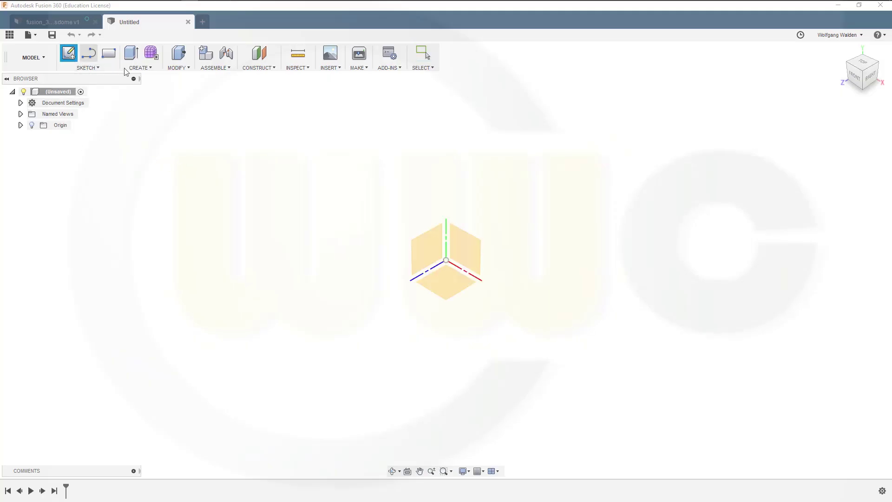
left_click(456, 292)
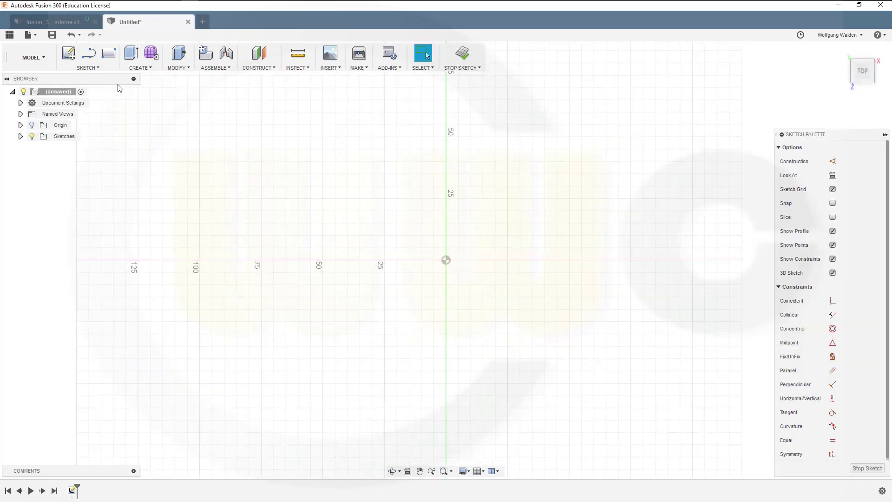
key("c")
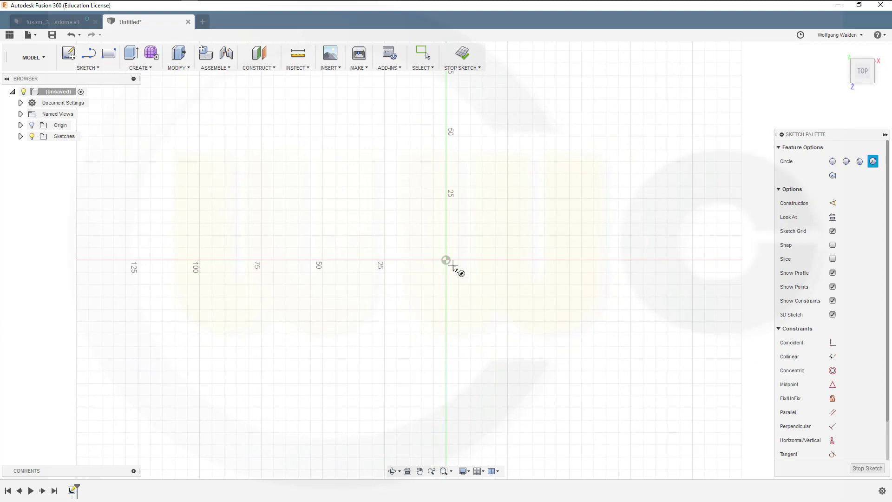
left_click(446, 260)
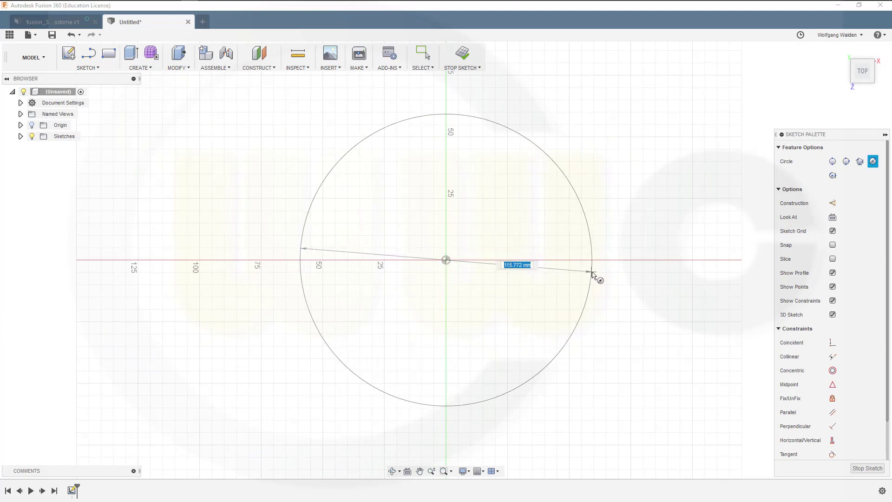
type("200")
key("Tab")
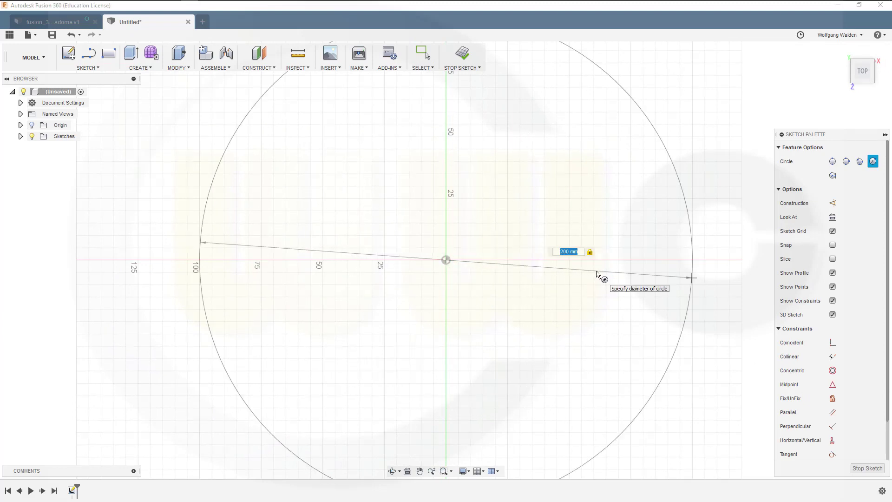
left_click(721, 261)
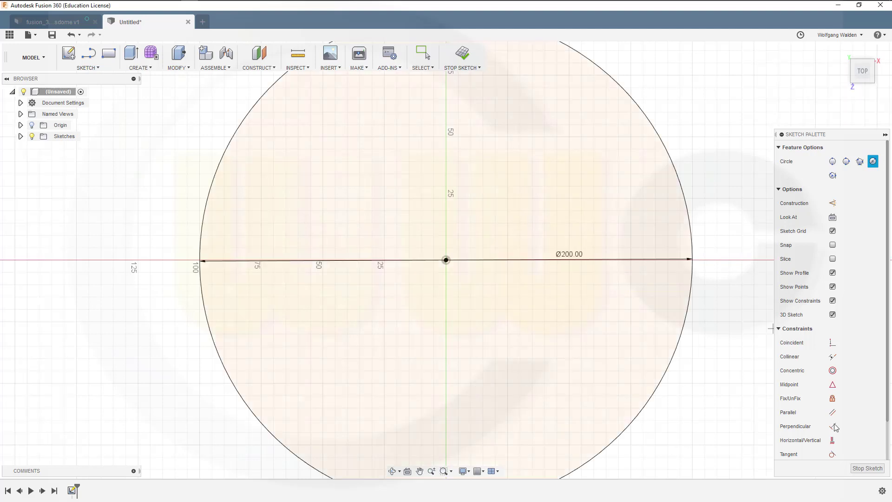
left_click(867, 468)
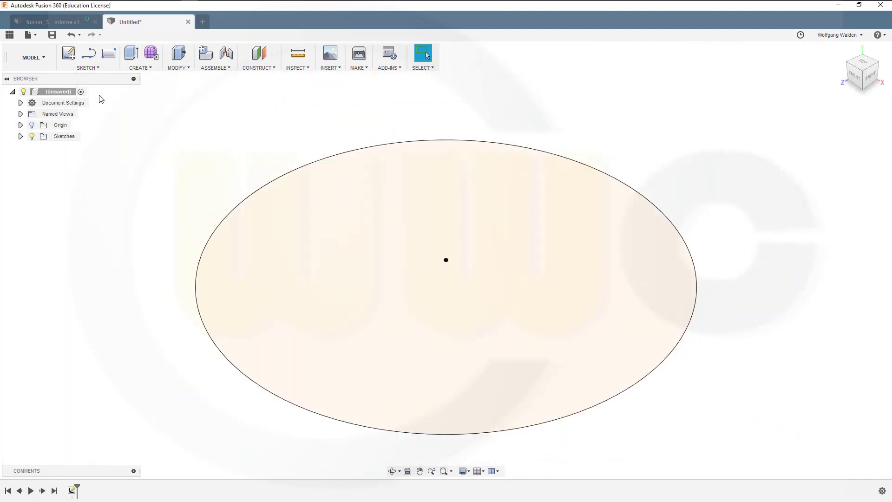
- In the PATCH workspace, extrude the circle as a surface wall -50 mm downward
left_click(46, 55)
left_click(42, 94)
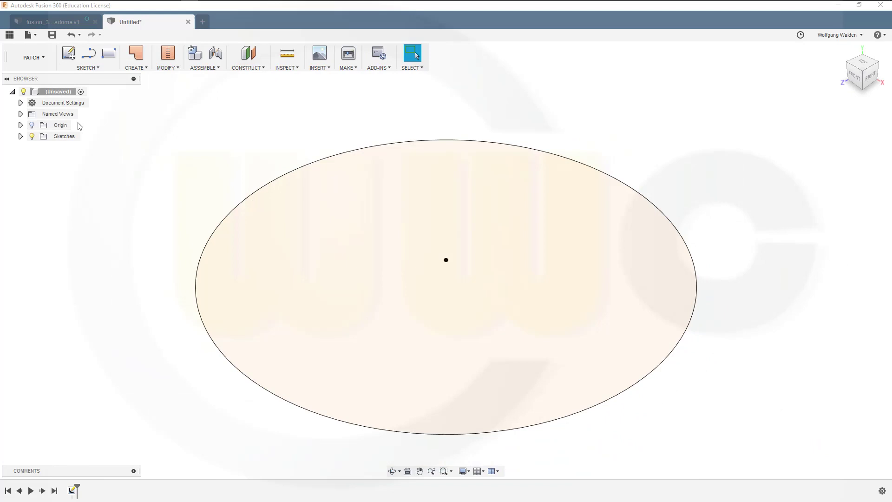
left_click(143, 69)
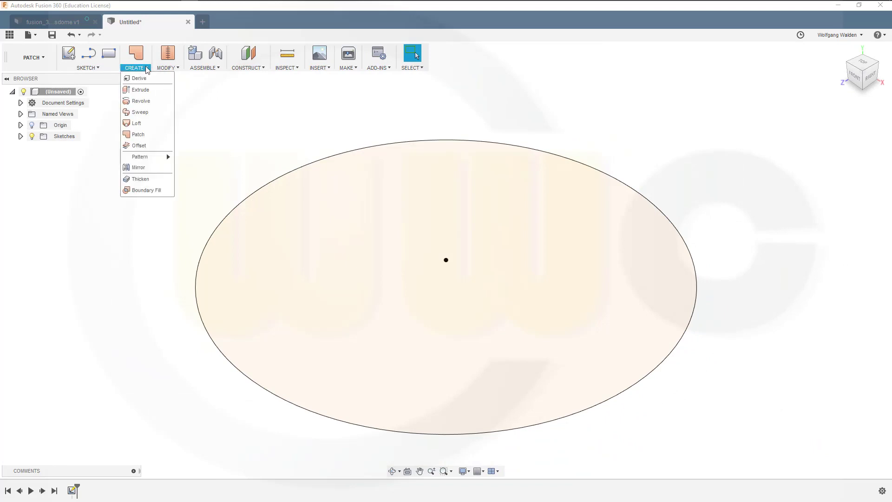
left_click(139, 90)
left_click(602, 402)
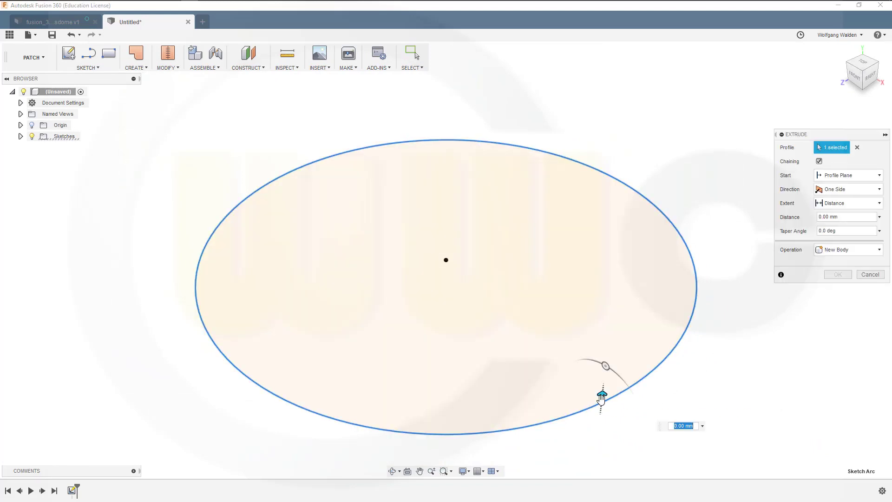
left_click_drag(599, 394, 616, 437)
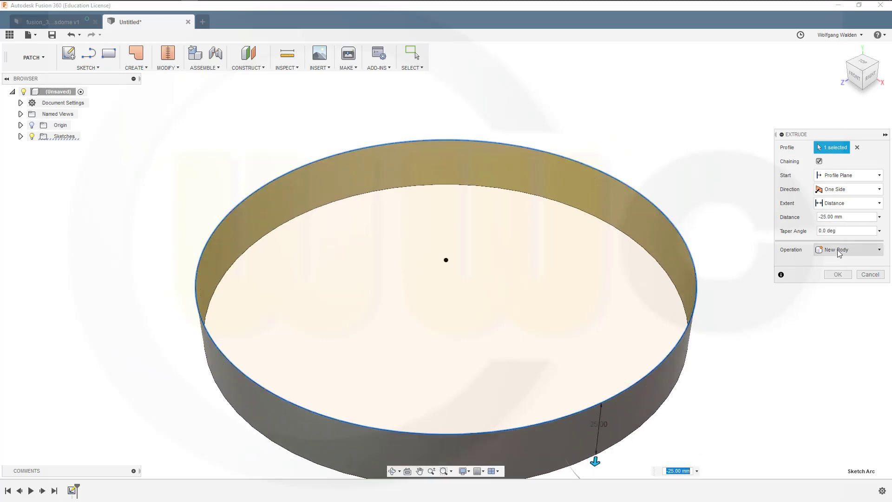
type("-50")
key("Return")
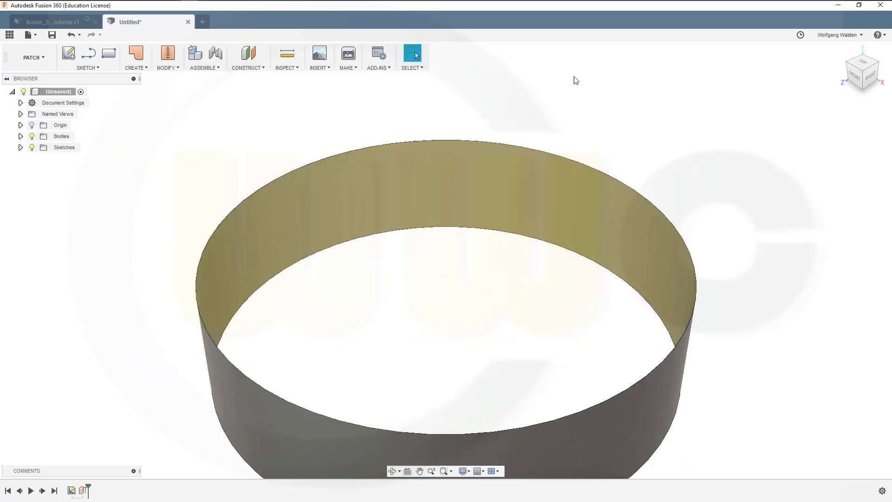
- Cap the wall's top edge with a tangent (G1) patch surface of weight 0.9
left_click(148, 68)
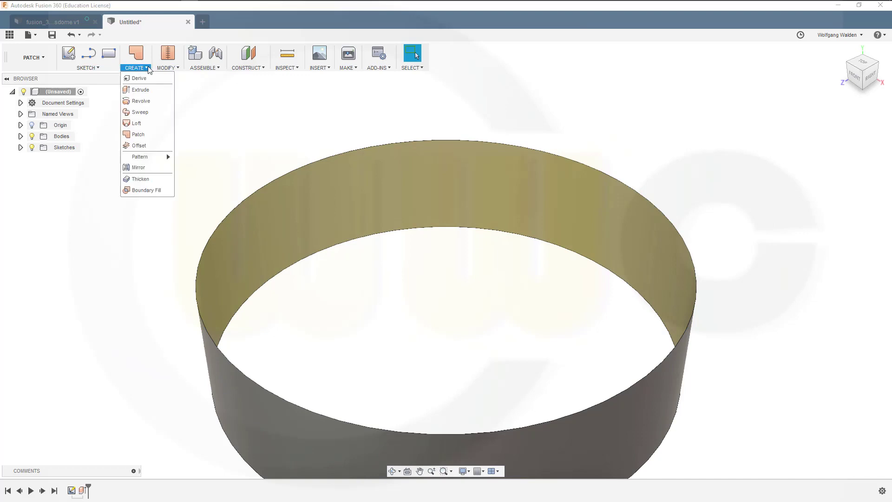
left_click(140, 135)
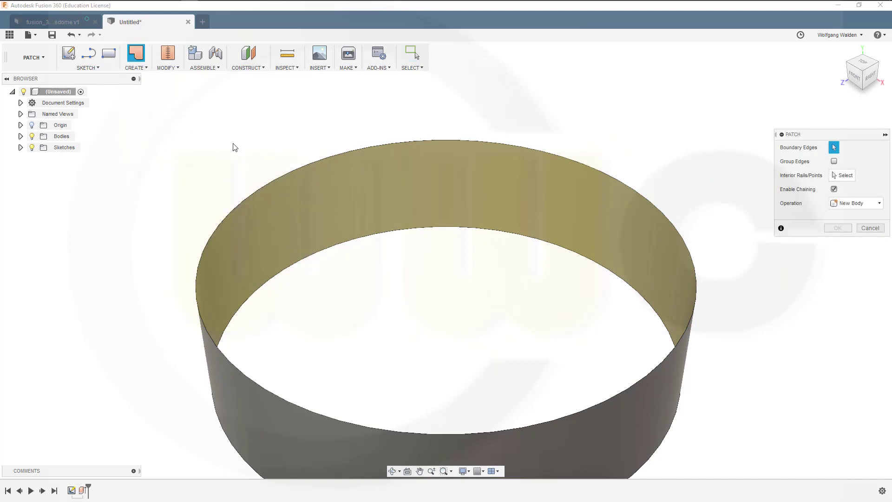
left_click(285, 173)
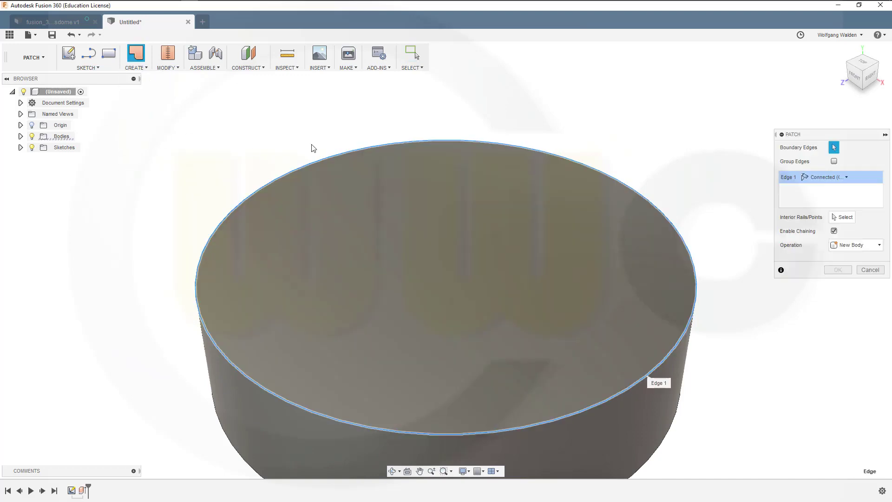
left_click(847, 177)
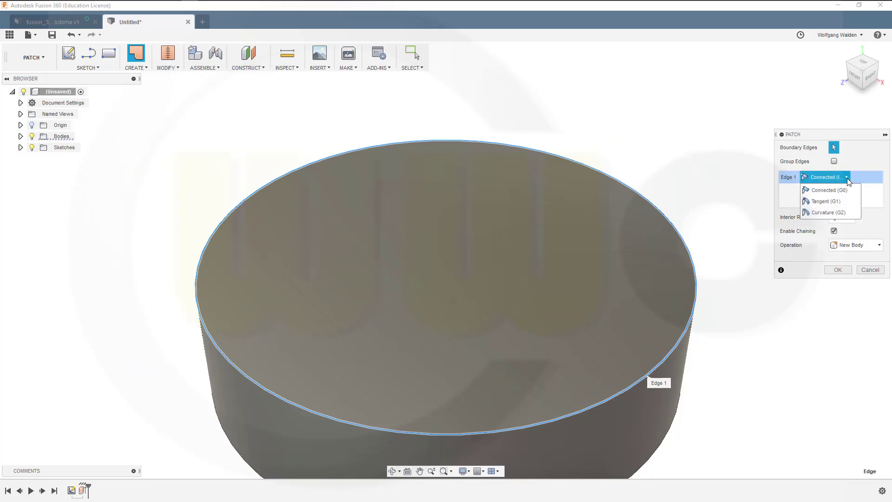
left_click(842, 202)
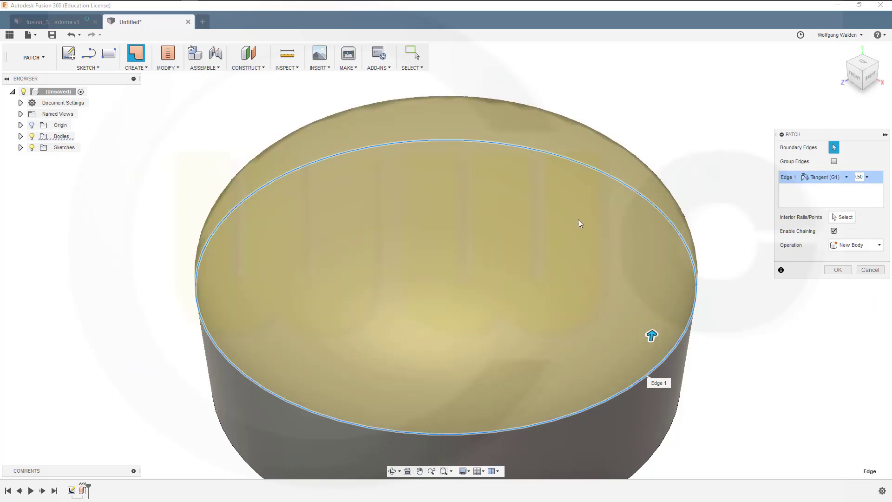
middle_click_drag(570, 159, 549, 181)
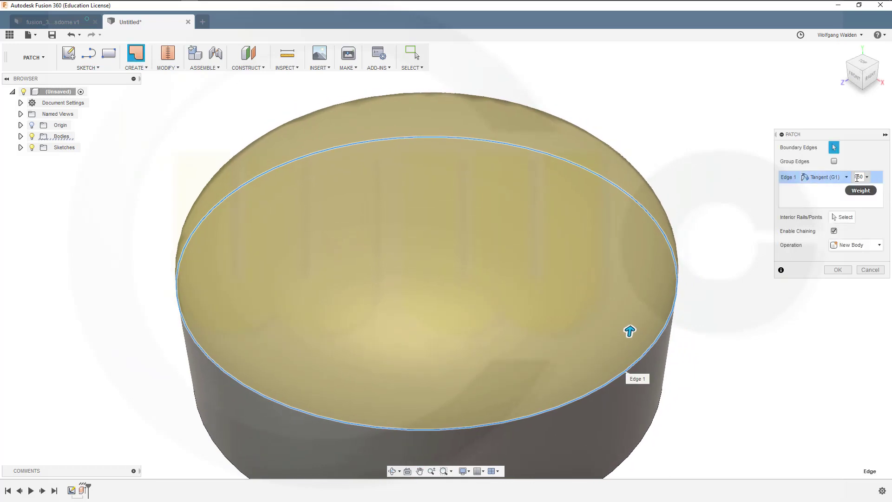
left_click_drag(858, 177, 883, 175)
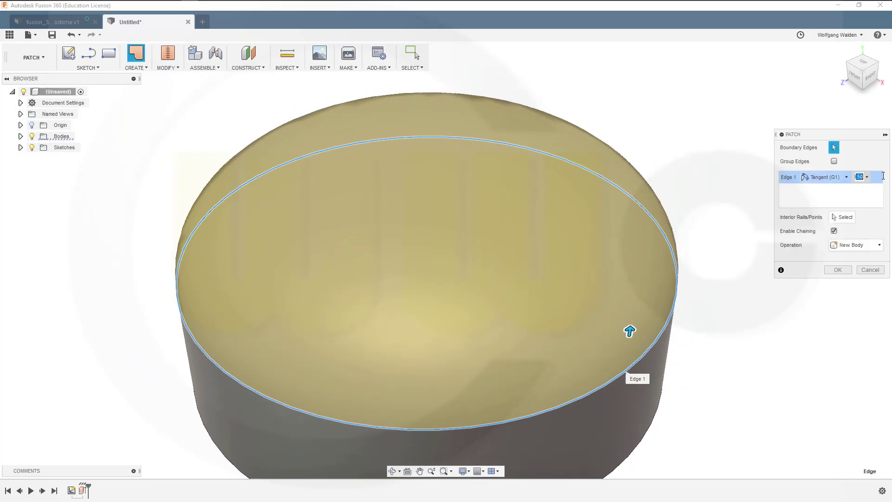
key("BackSpace")
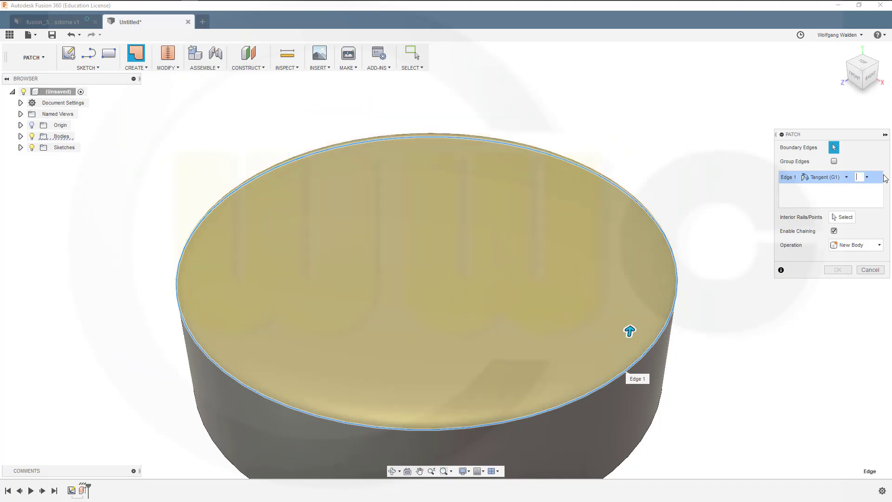
key("Return")
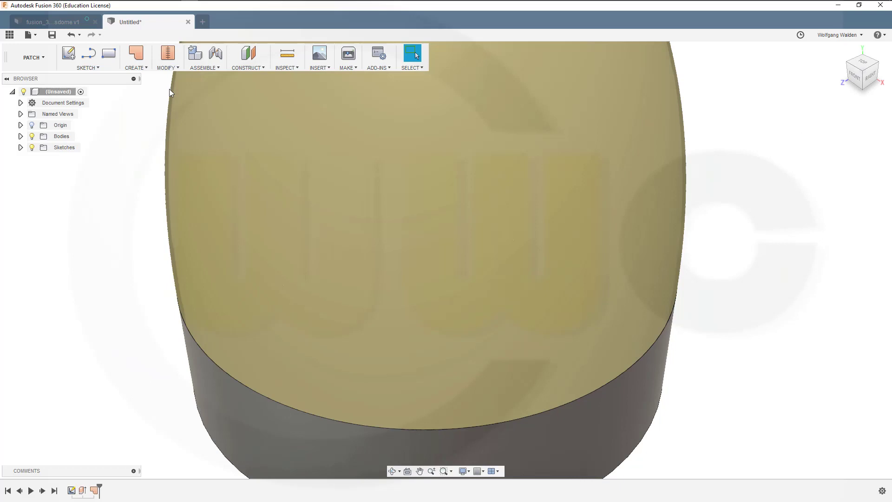
- Reverse the normal of the dome cap face
left_click(166, 67)
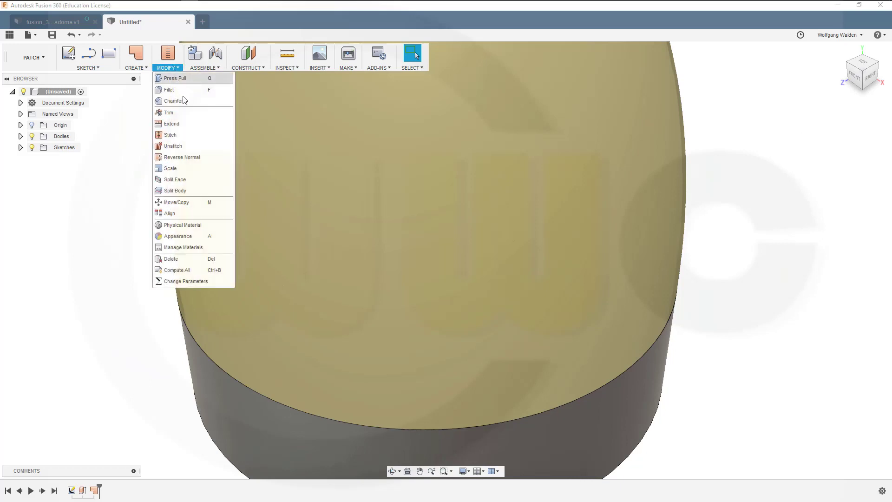
left_click(190, 157)
left_click(369, 191)
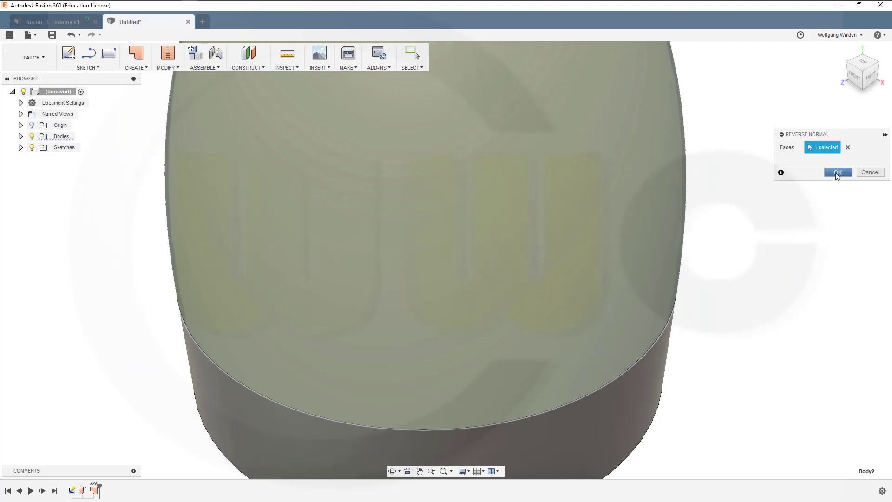
left_click(838, 172)
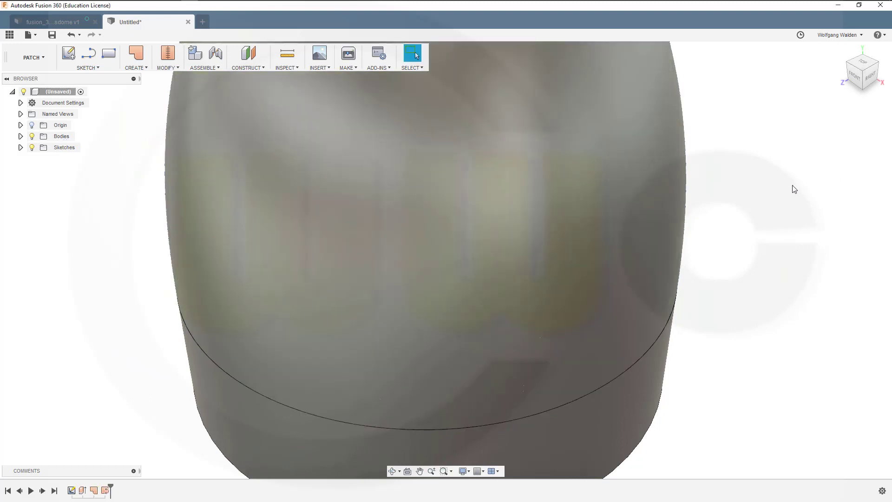
- Expand the Bodies list, fit the body into view, and show the origin planes and axes
left_click(21, 137)
right_click(70, 148)
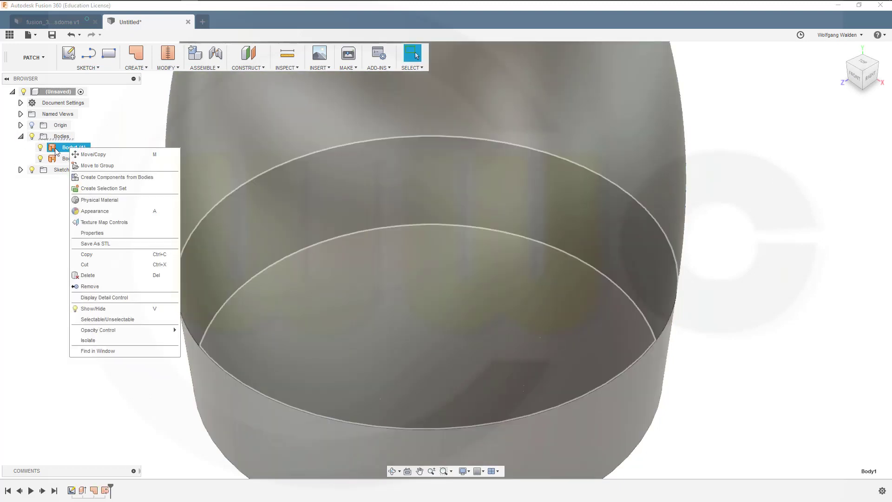
key("Escape")
scroll(706, 214, "down", 1)
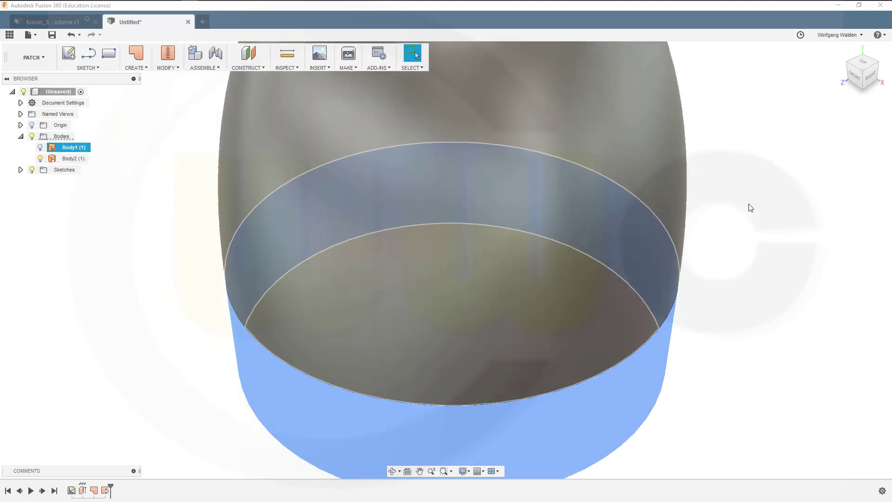
left_click(721, 179)
scroll(727, 176, "down", 2)
key("F6")
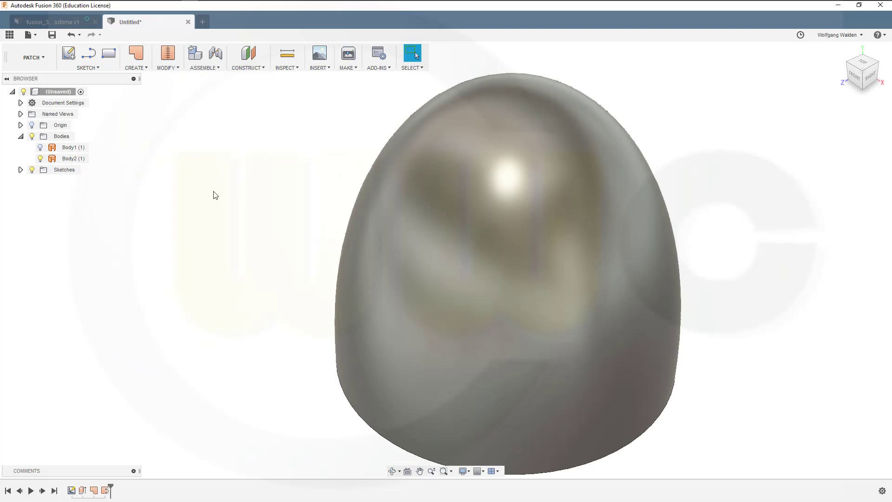
left_click(32, 125)
- Create a construction plane at an angle through the Y axis
left_click(259, 68)
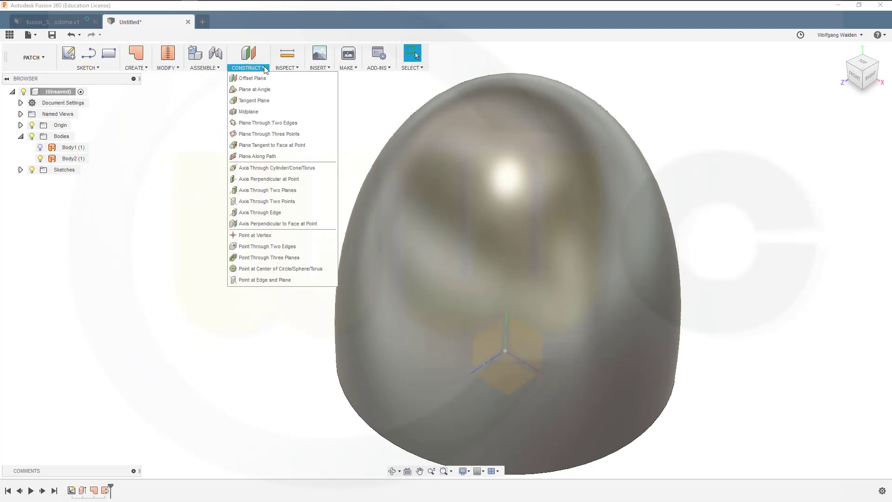
left_click(262, 90)
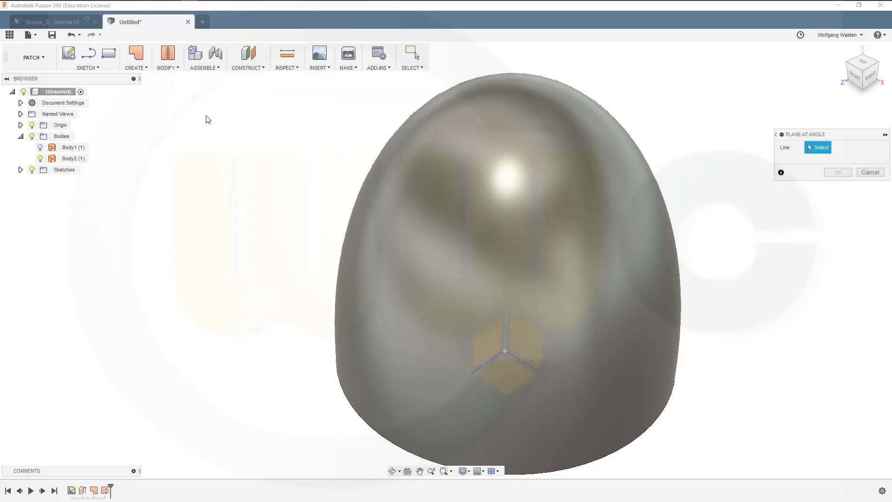
left_click(505, 319)
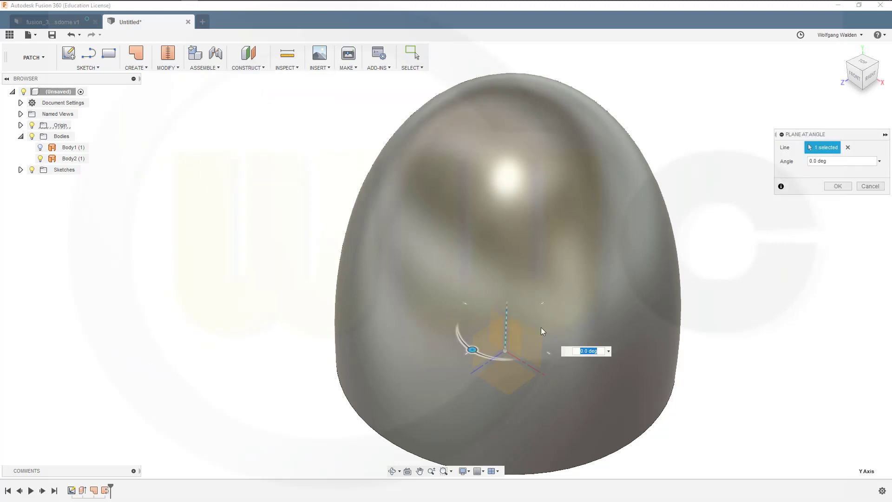
left_click_drag(472, 350, 464, 343)
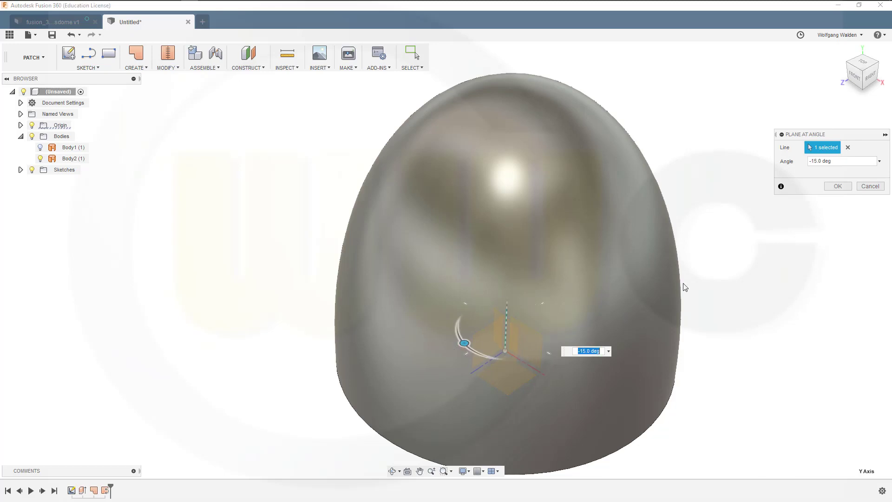
type("-180")
key("Return")
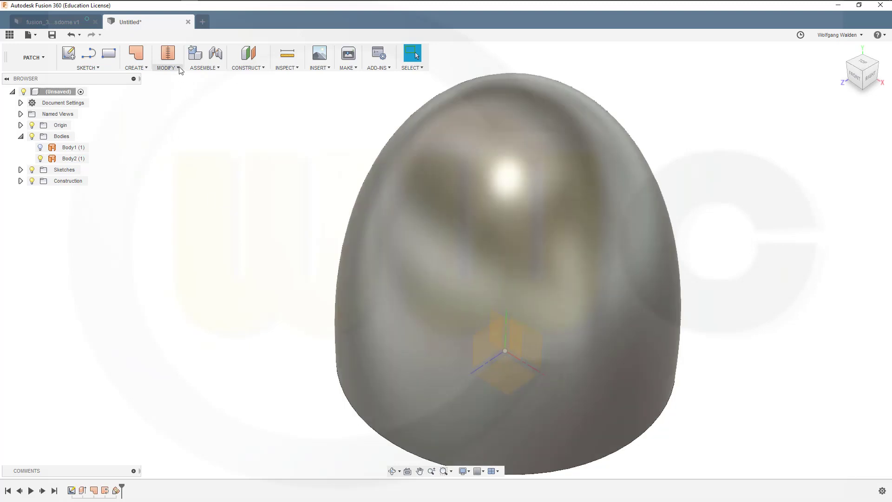
- Trim the dome surface with the XY origin plane, cutting away one half
left_click(179, 69)
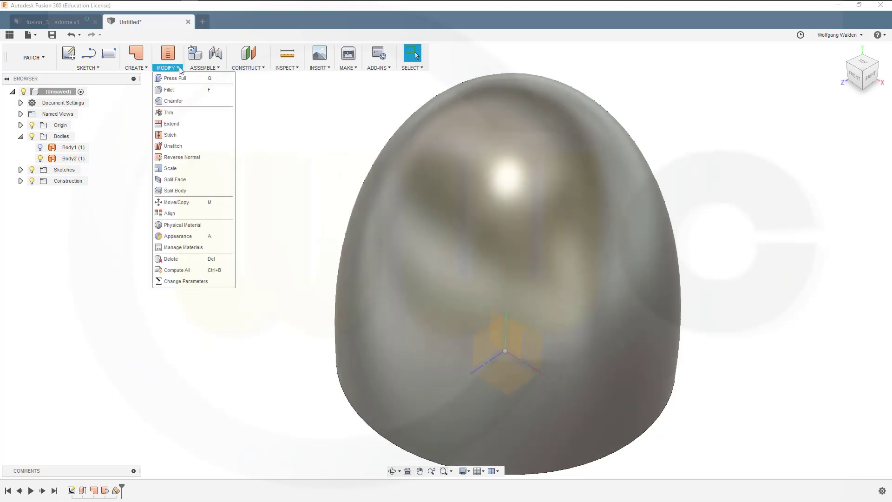
left_click(170, 113)
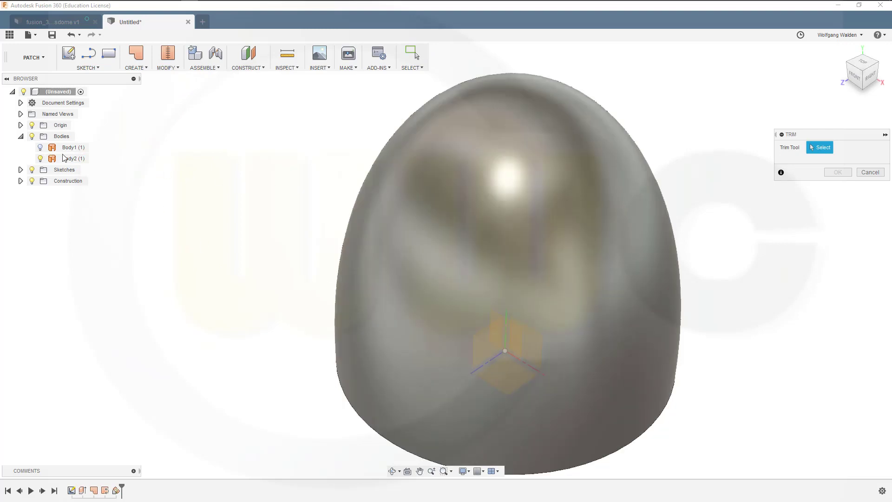
left_click(20, 126)
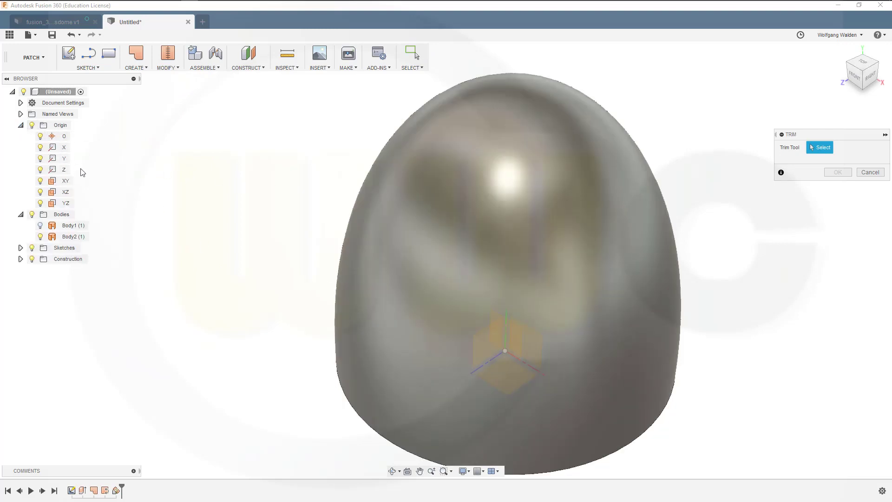
left_click(71, 179)
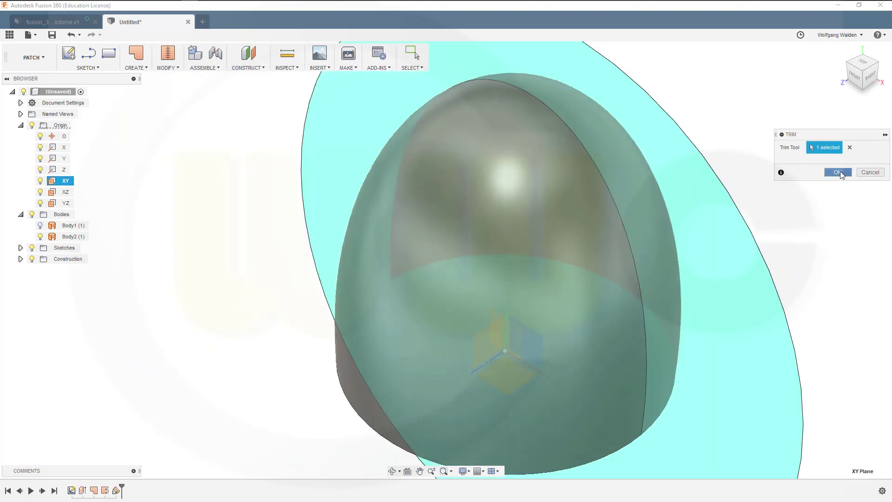
left_click(839, 172)
right_click(728, 182)
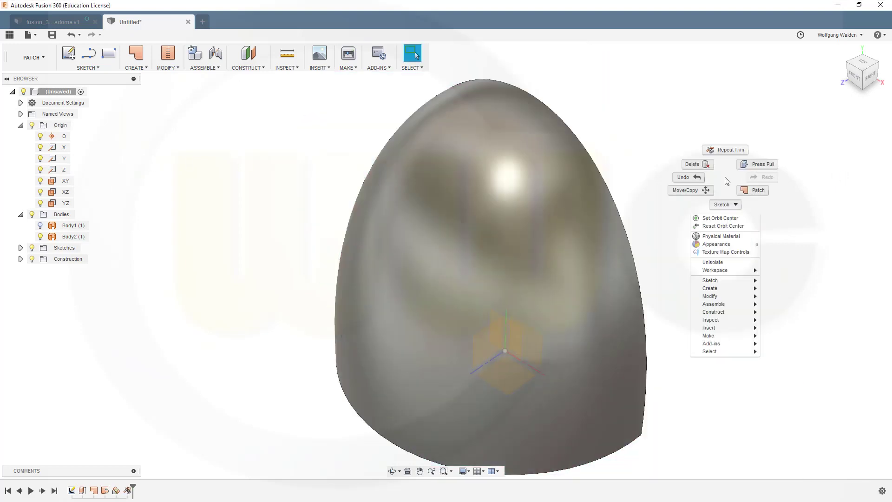
- Repeat the trim using Plane1 as the cutting tool, which removes the whole surface
left_click(717, 151)
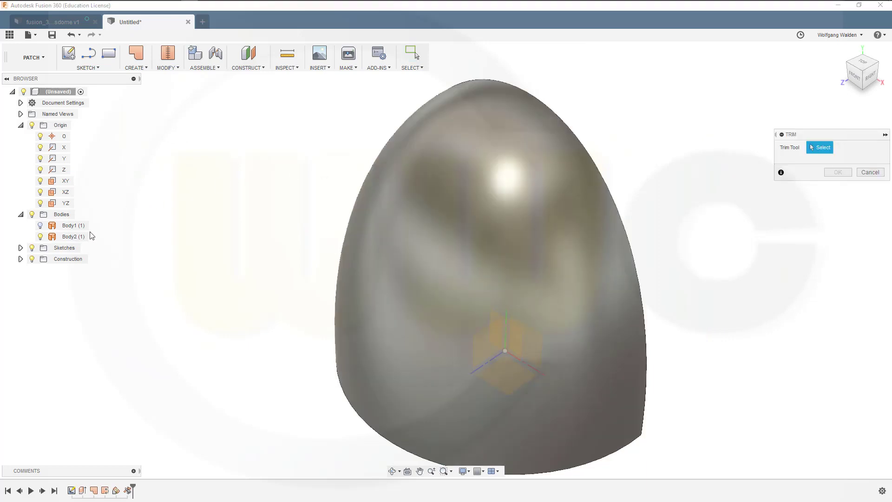
left_click(21, 259)
left_click(70, 270)
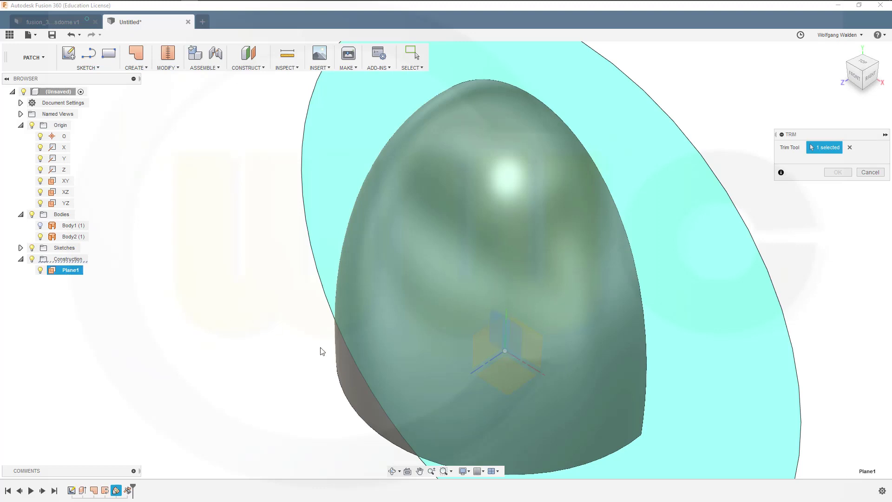
left_click(359, 372)
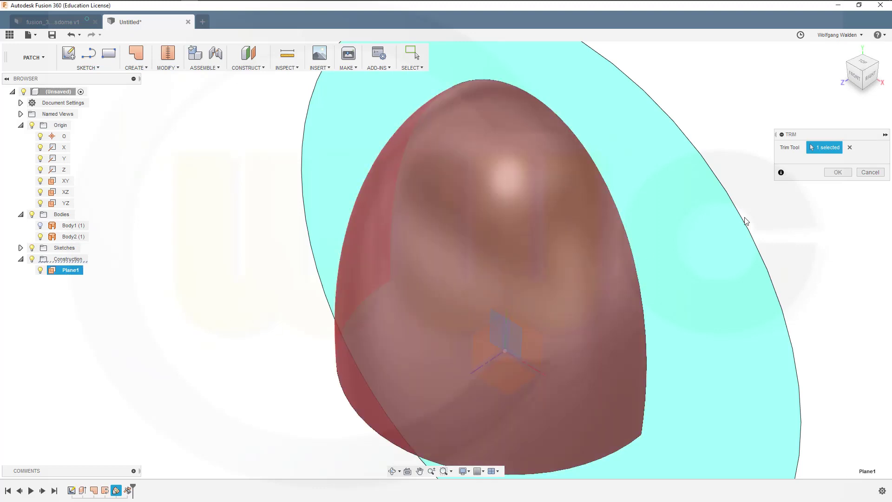
left_click(838, 172)
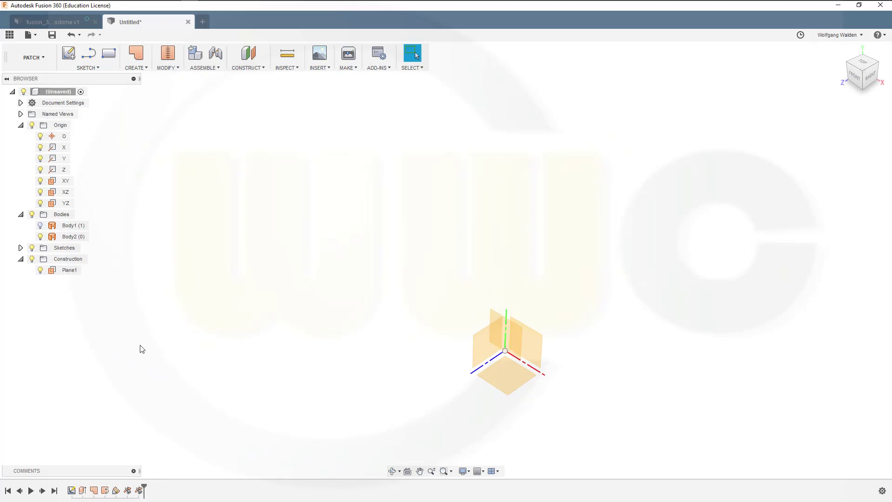
- Undo the mistaken trim to bring the half-dome surface back
left_click(74, 35)
middle_click_drag(299, 219, 310, 198)
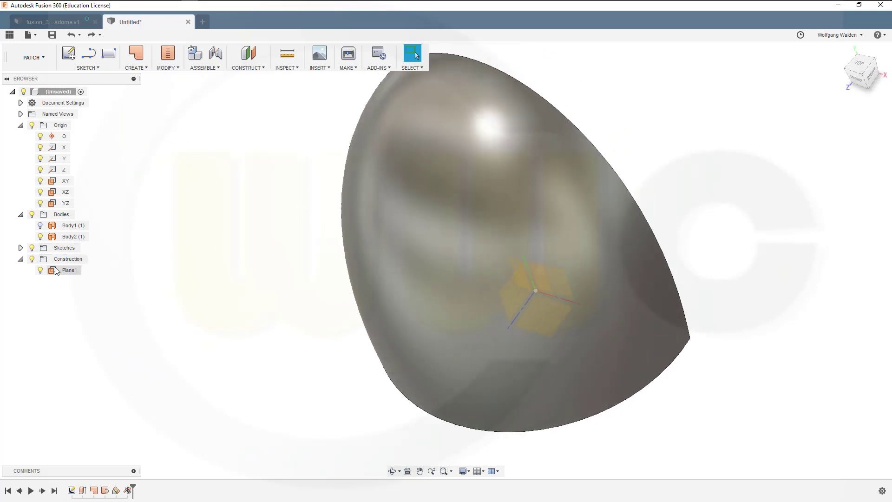
left_click(54, 273)
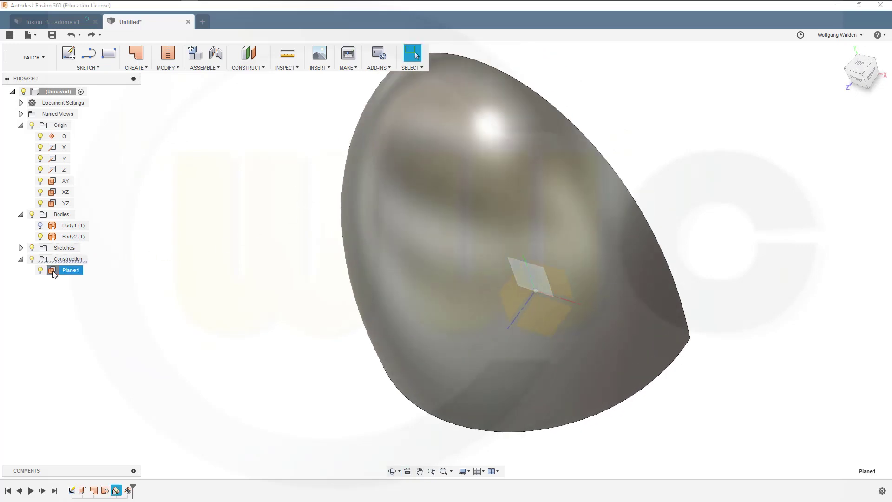
key("Escape")
- Edit Plane1 to set its angle to -18 degrees
right_click(51, 272)
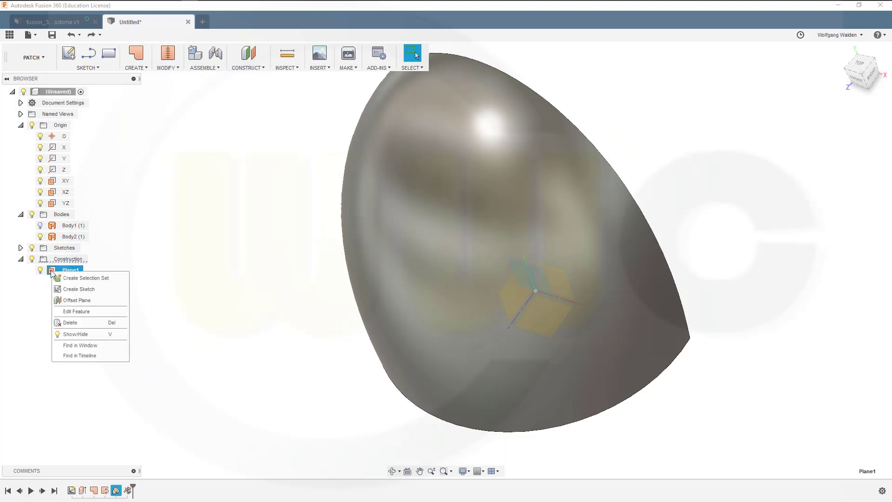
left_click(76, 311)
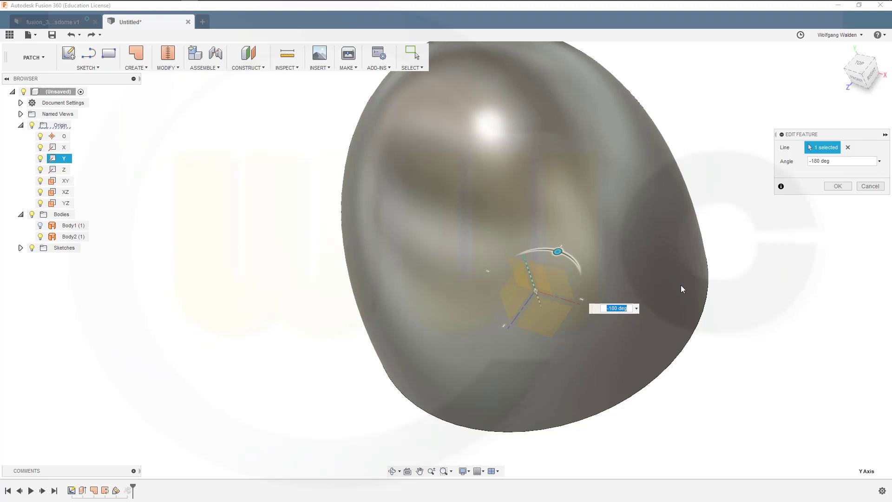
left_click(823, 161)
key("BackSpace")
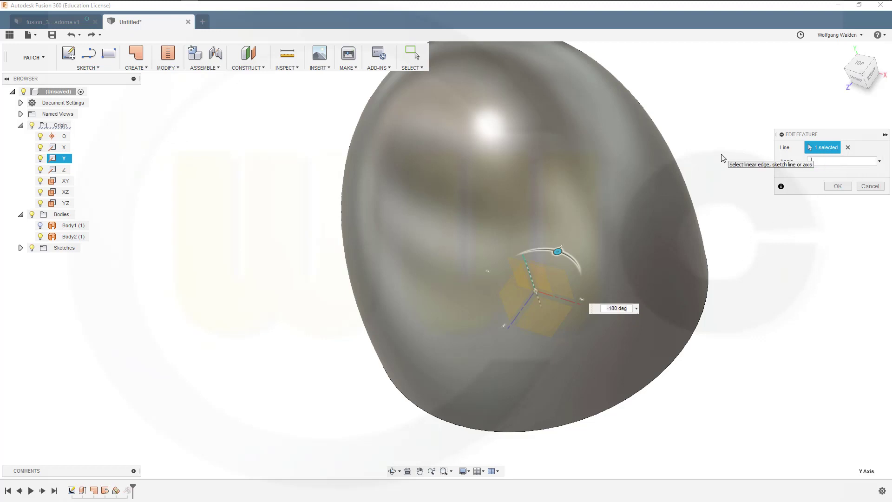
type("-18")
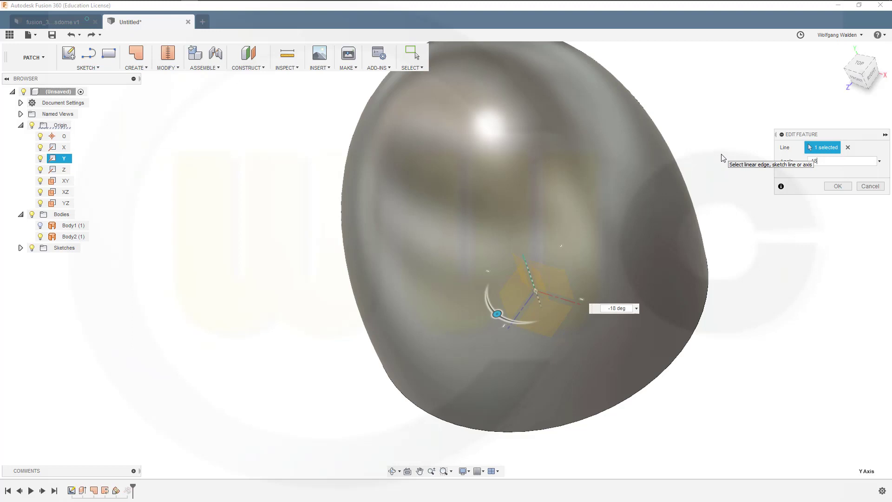
key("Return")
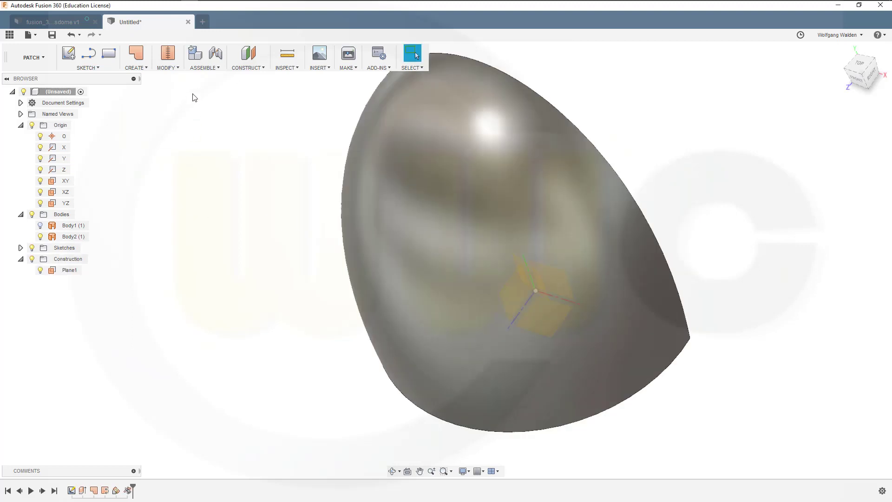
- Trim the surface with Plane1, leaving only a narrow curved strip of the dome
left_click(179, 65)
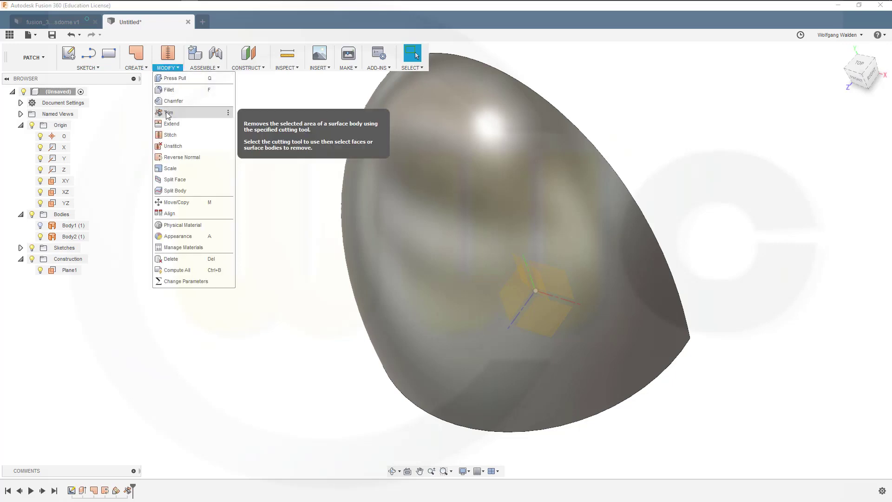
left_click(167, 114)
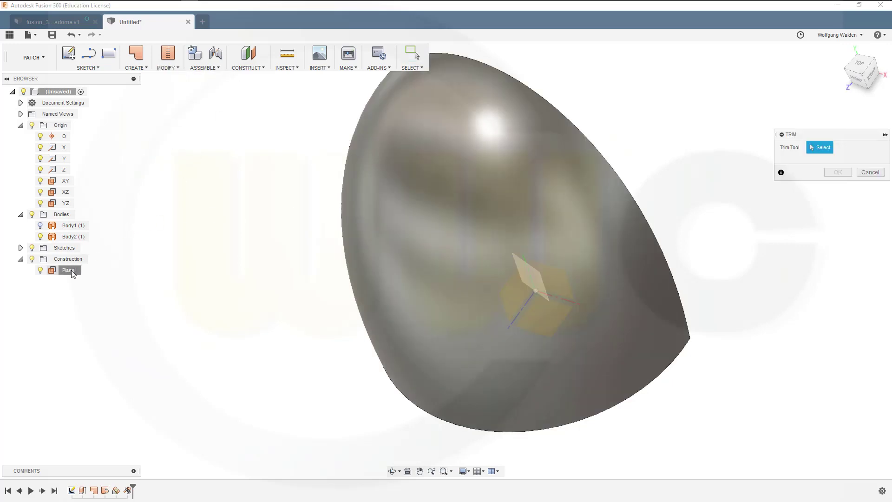
left_click(70, 269)
left_click(411, 291)
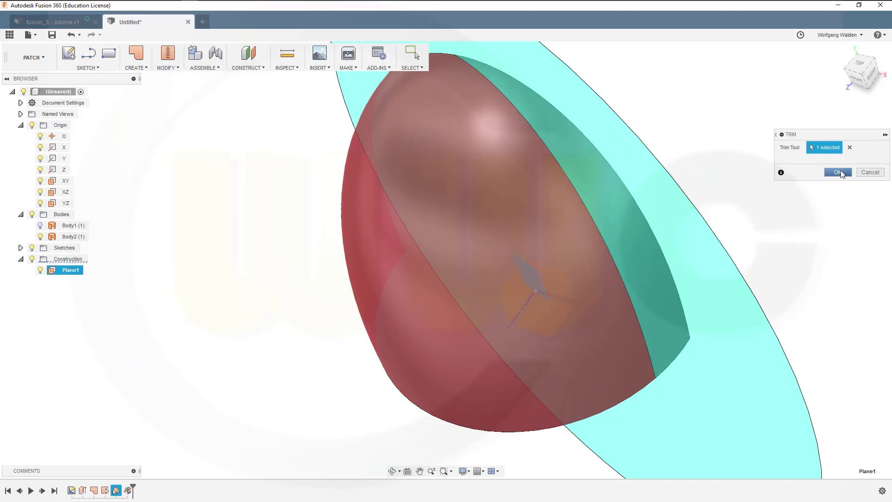
left_click(839, 172)
middle_click_drag(460, 192, 377, 255, "shift")
- Project the dome strip's edge as an arc into a new sketch on the XY plane
left_click(69, 52)
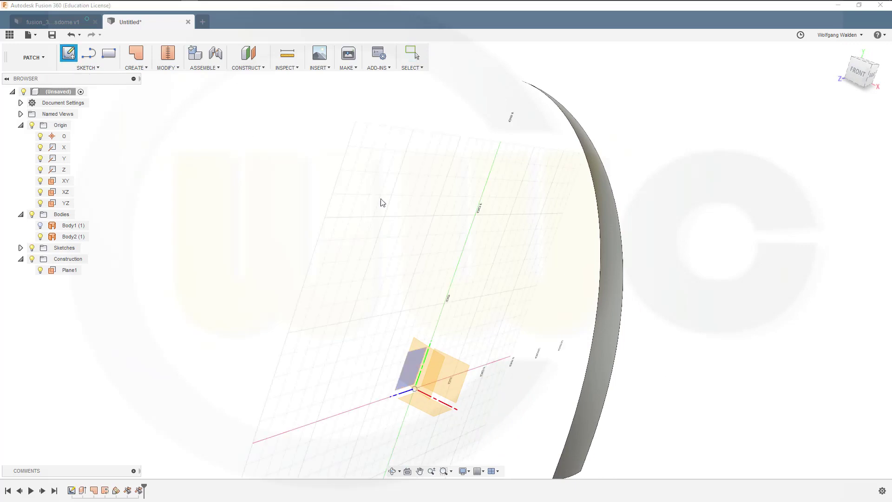
left_click(459, 372)
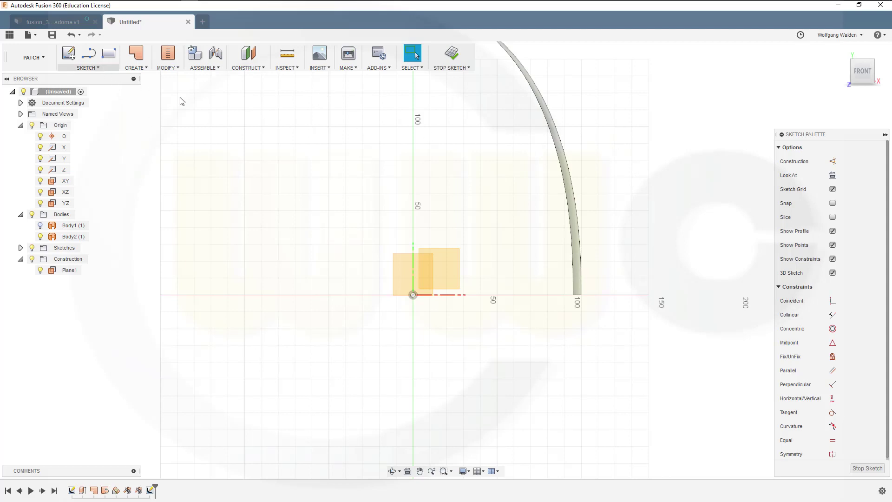
key("p")
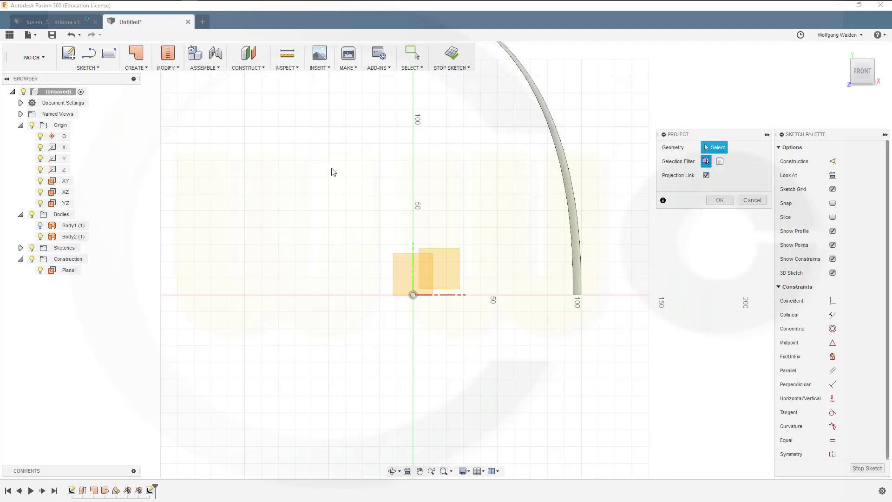
left_click(576, 241)
left_click(715, 201)
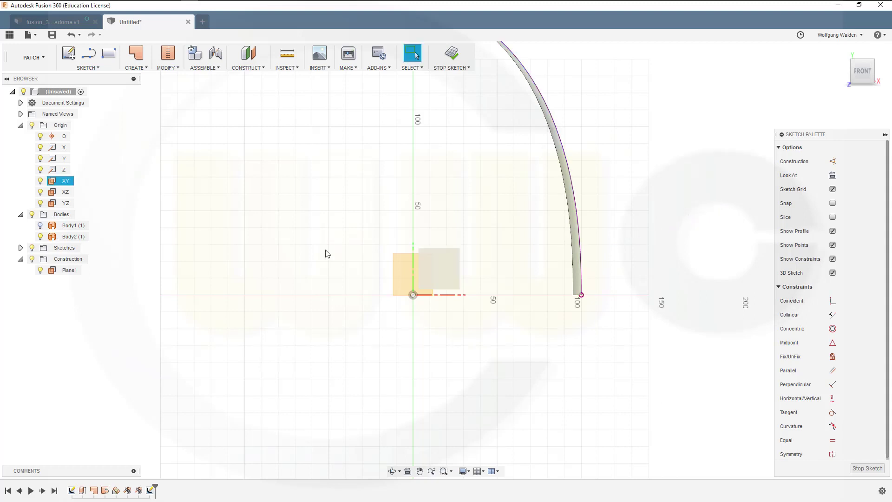
left_click(40, 236)
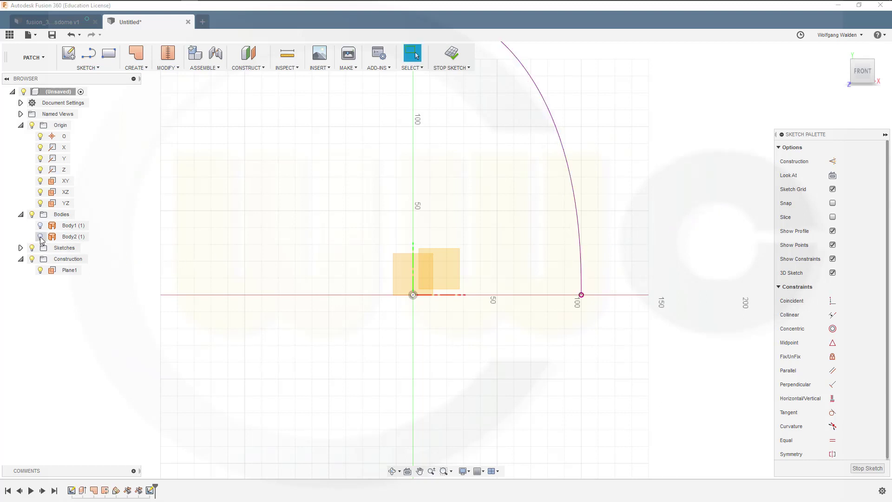
scroll(623, 183, "down", 2)
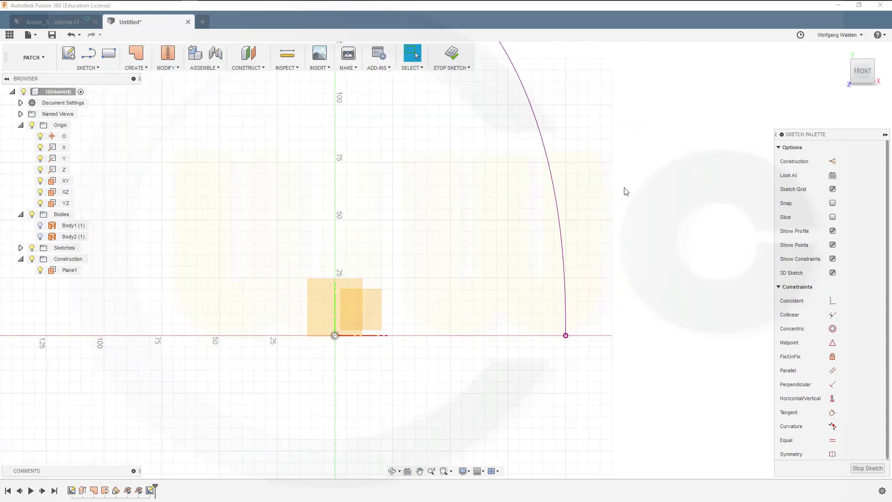
middle_click_drag(565, 147, 545, 272)
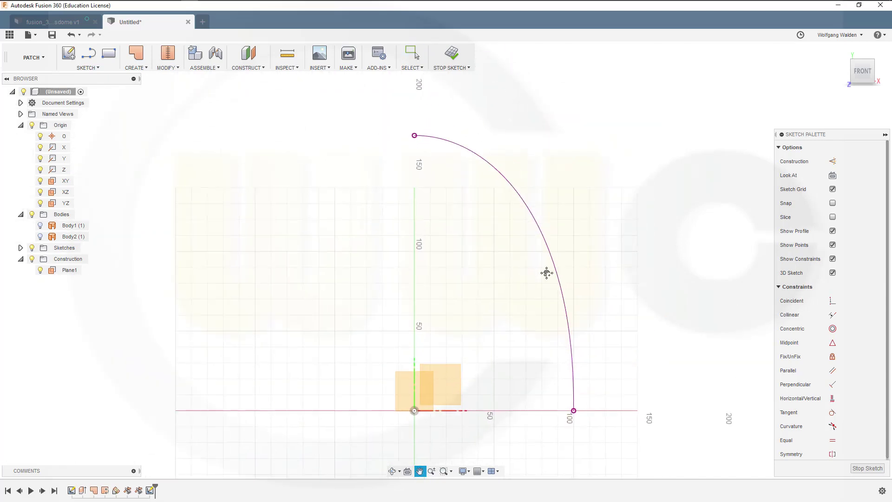
- Finish the arc sketch and add Plane2 along the curve at distance 0.2
left_click(867, 468)
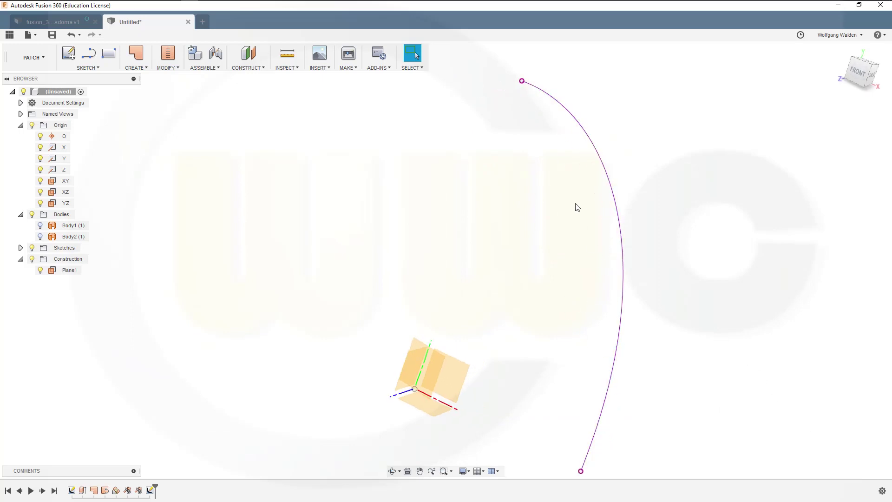
left_click(265, 68)
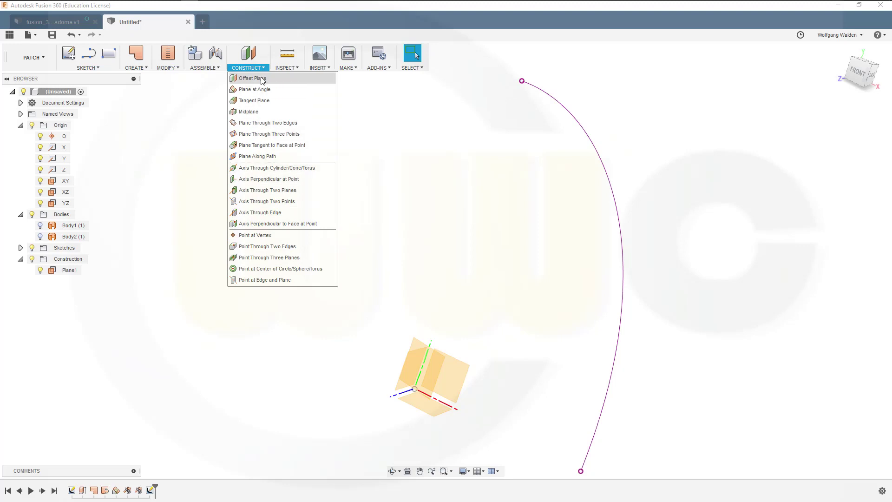
left_click(259, 157)
left_click(597, 425)
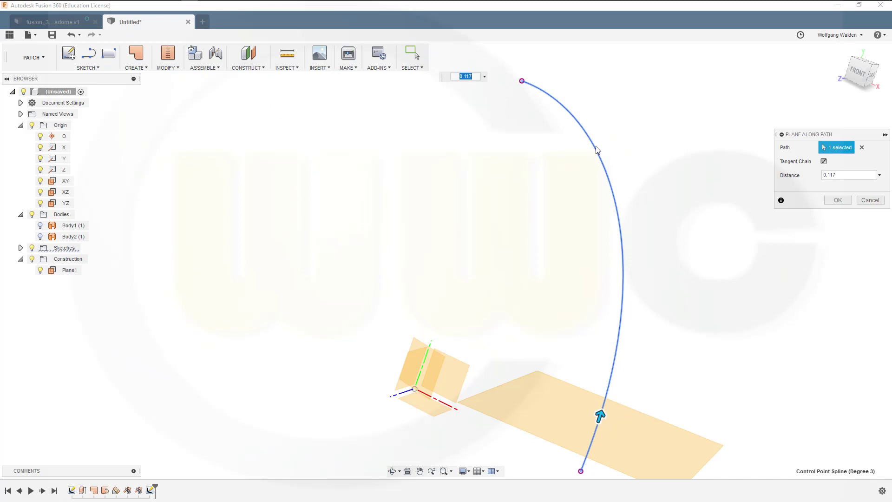
key("Tab")
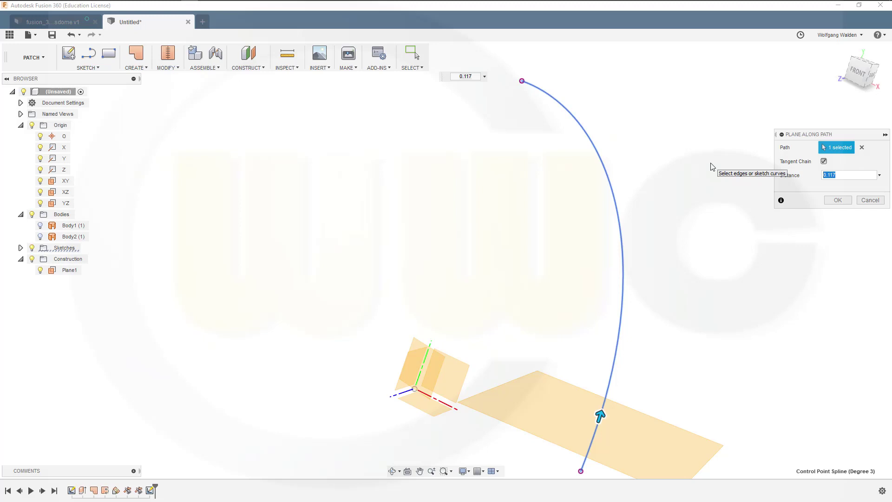
type("0")
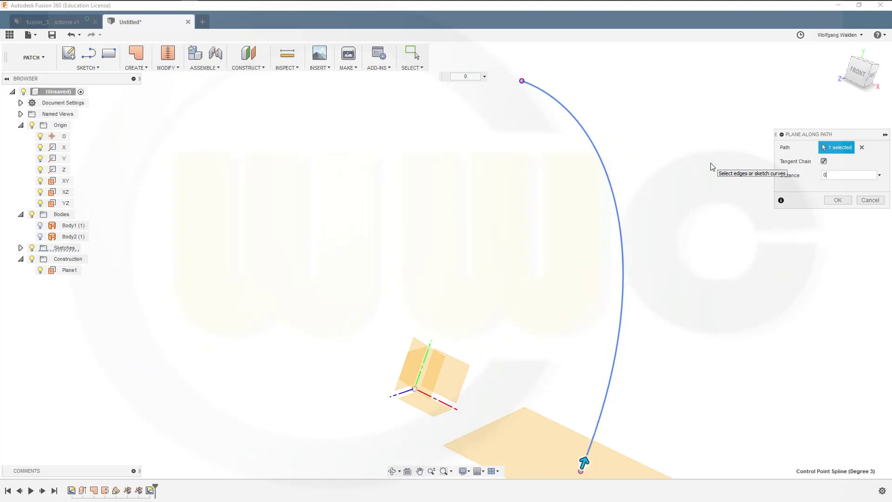
type(",2")
key("Return")
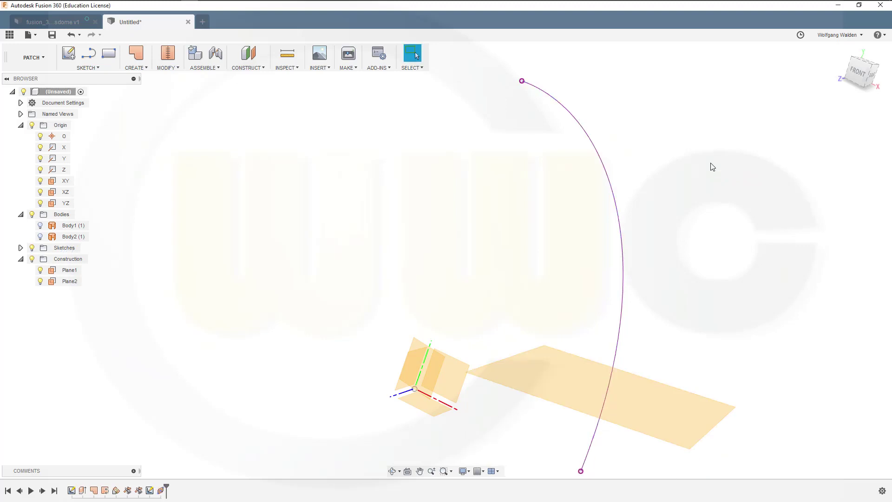
- Add Plane3, Plane4 and Plane5 along the curve at 0.4, 0.6 and 0.8
right_click(472, 185)
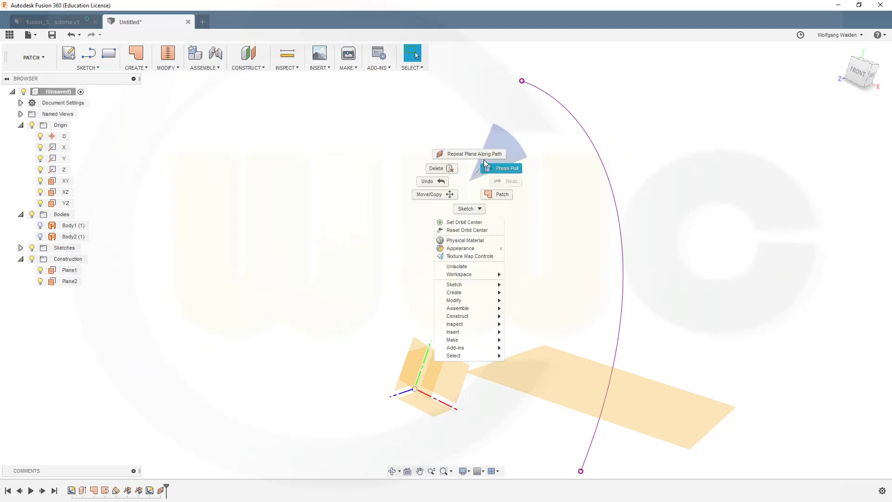
left_click(478, 153)
left_click(621, 334)
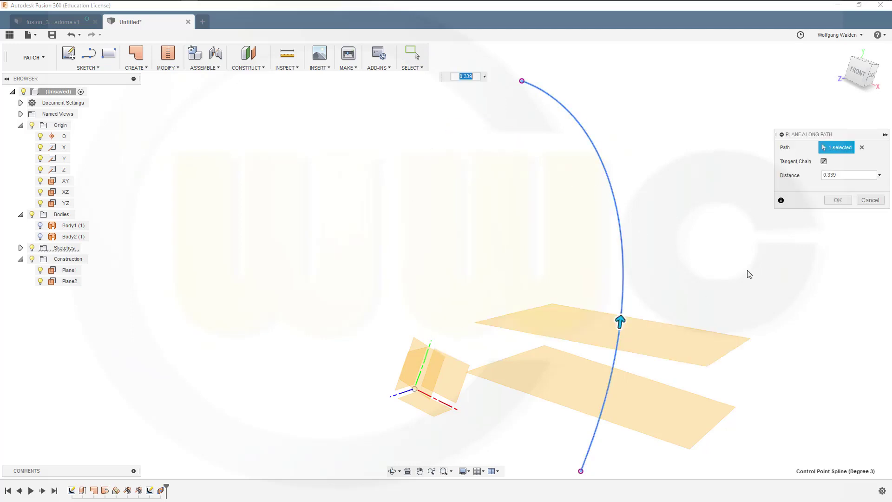
type("0,4")
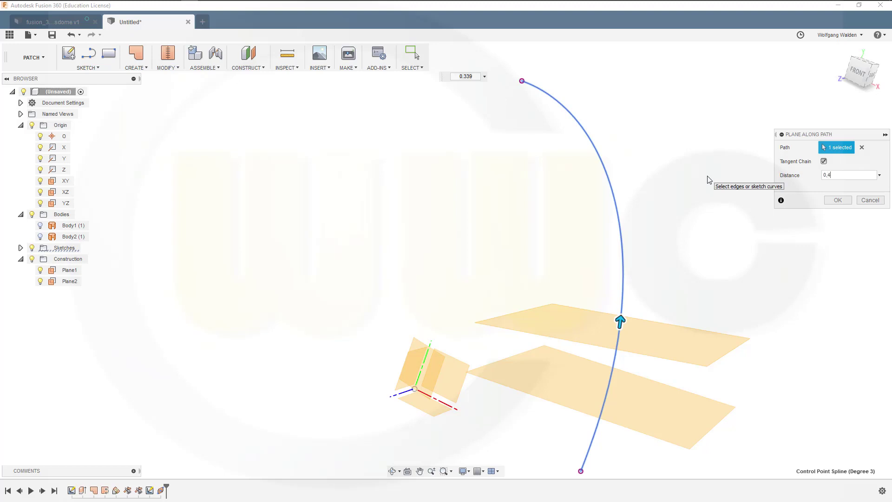
key("Return")
right_click(725, 172)
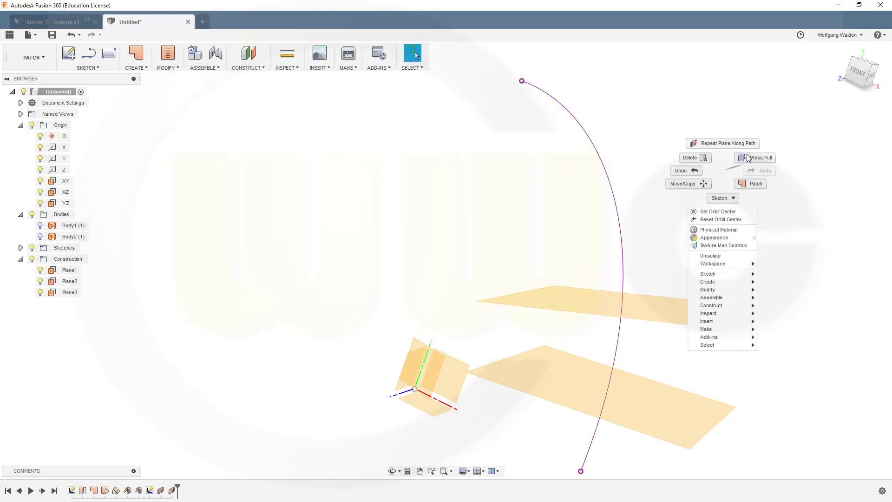
left_click(743, 144)
left_click(623, 244)
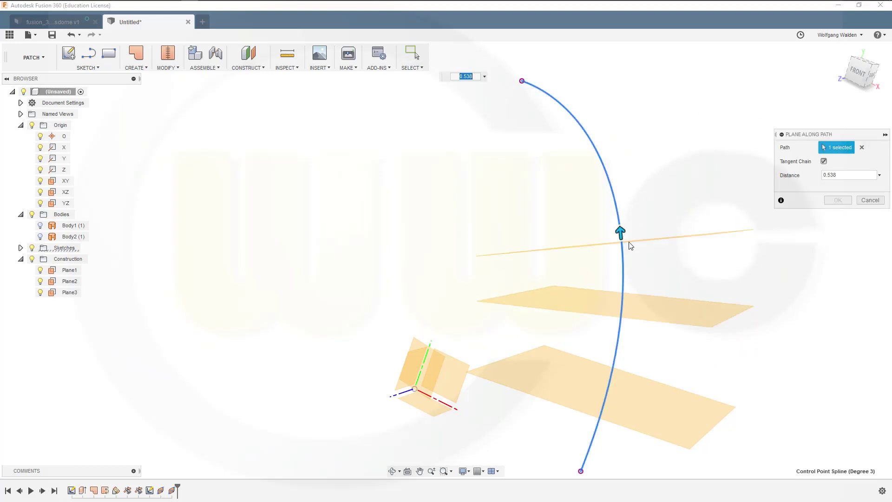
type("0,6")
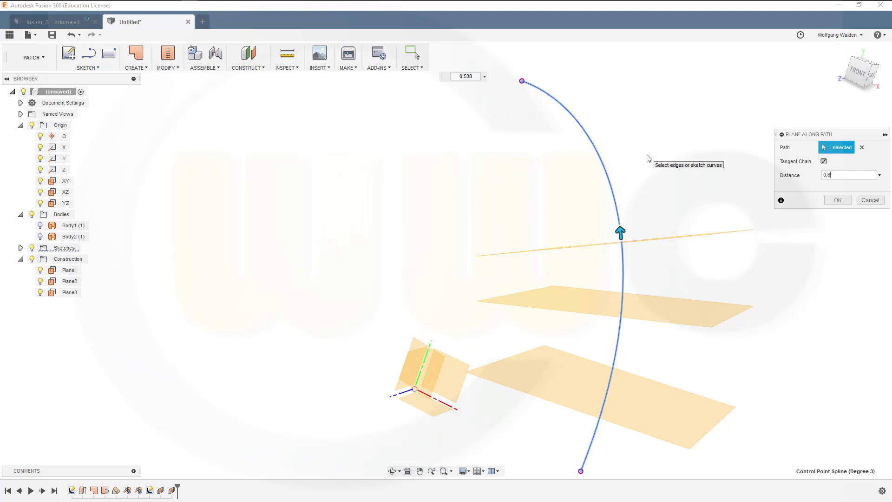
key("Return")
right_click(666, 112)
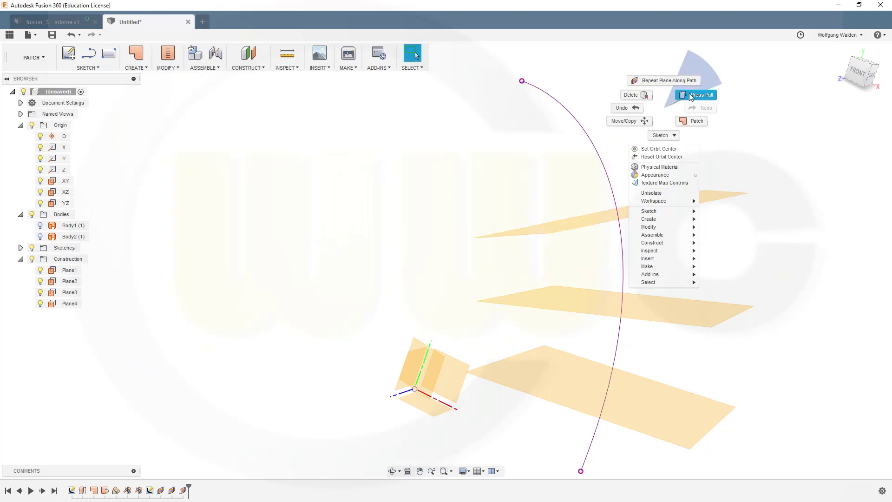
left_click(677, 79)
left_click(589, 143)
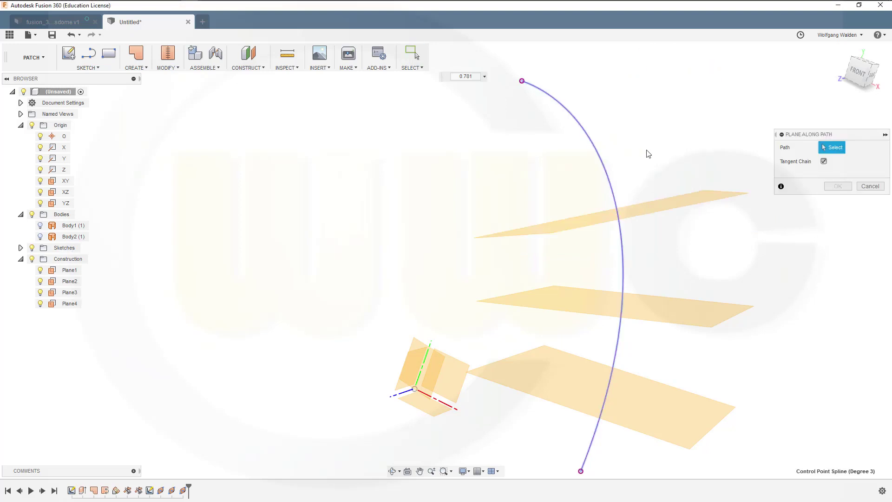
type("0,8")
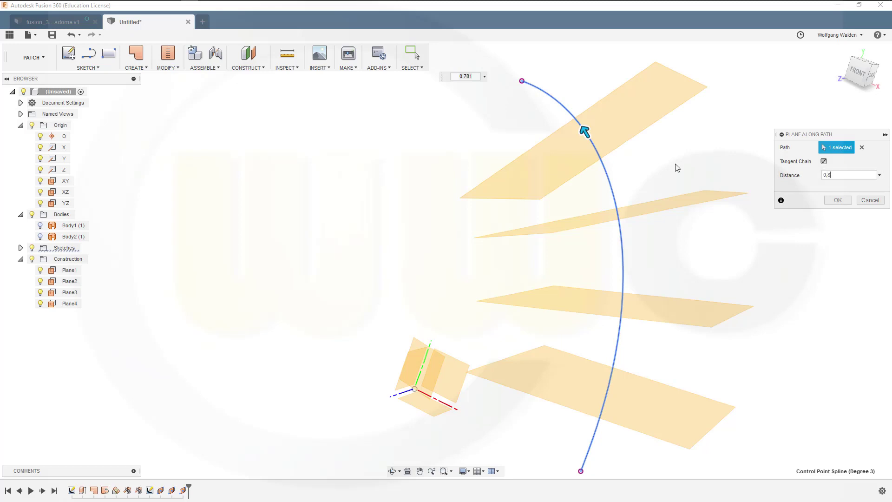
key("Return")
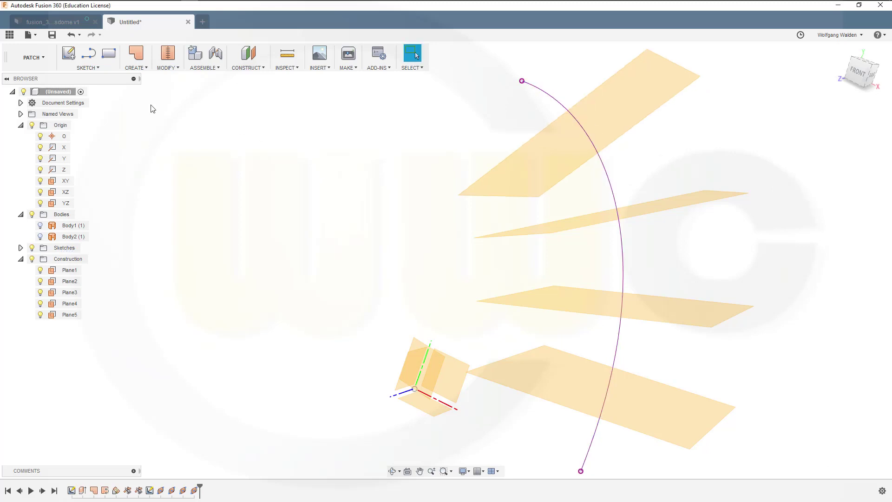
- On an XY-plane sketch, project Plane2 through Plane5 as four crossing lines and finish the sketch
left_click(77, 61)
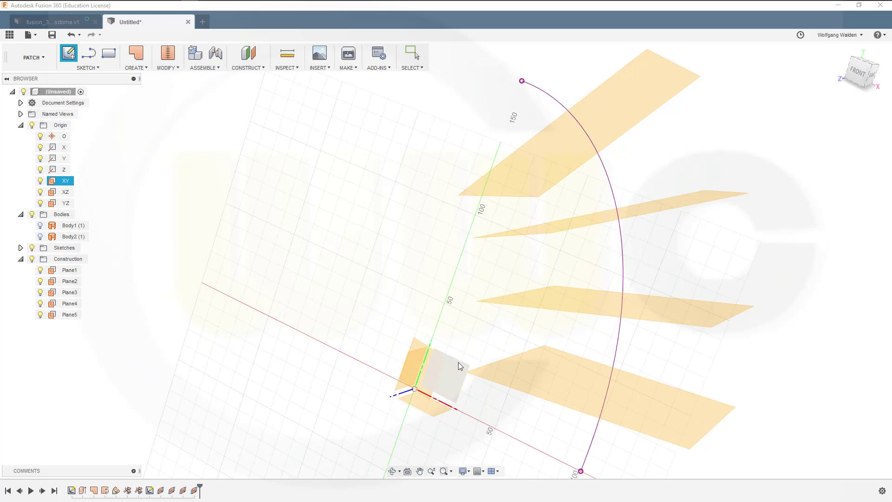
left_click(458, 362)
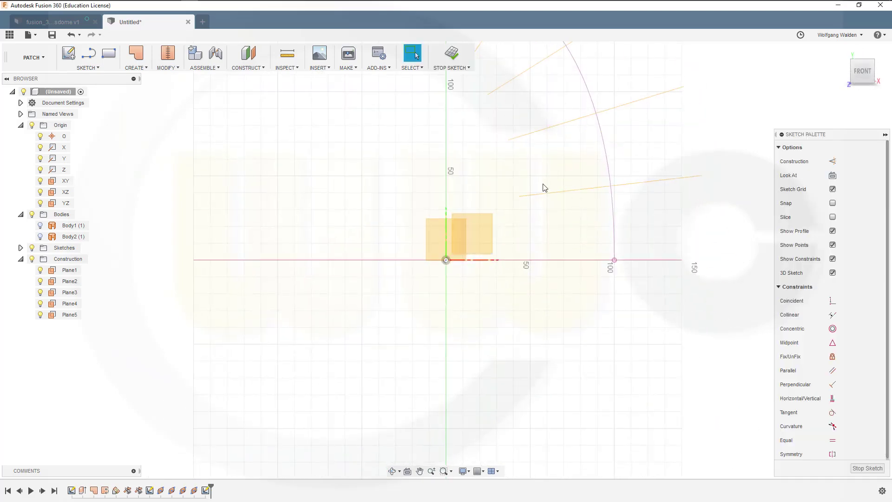
middle_click_drag(544, 187, 557, 358)
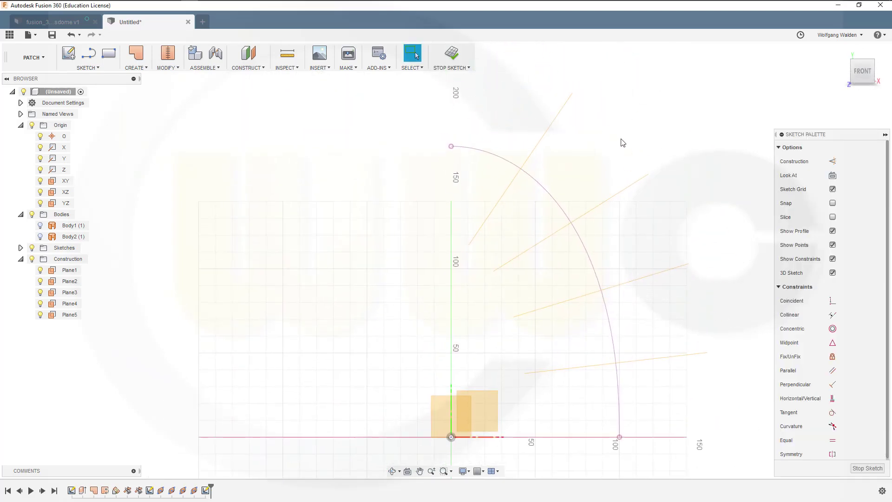
left_click(647, 176)
key("p")
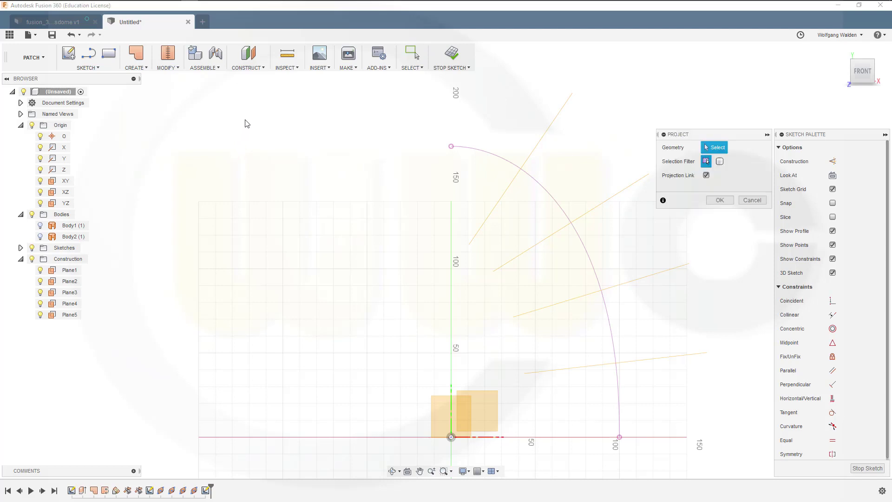
left_click(534, 149)
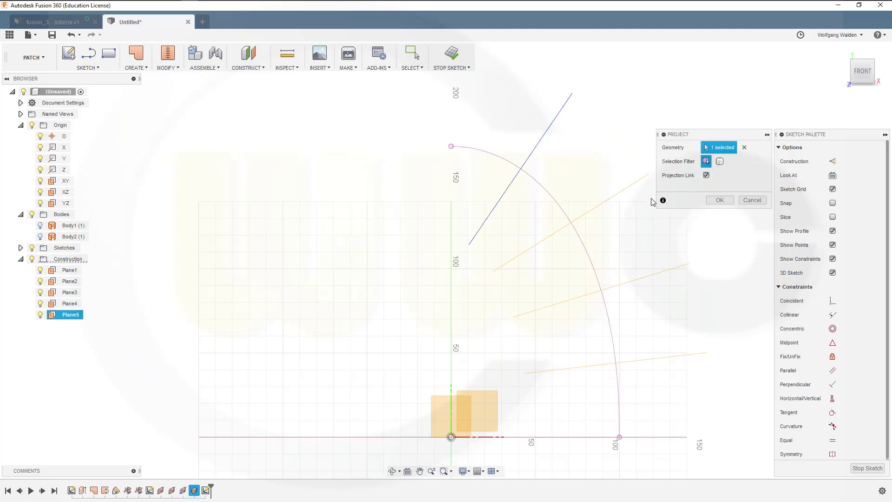
left_click(616, 196)
left_click(641, 278)
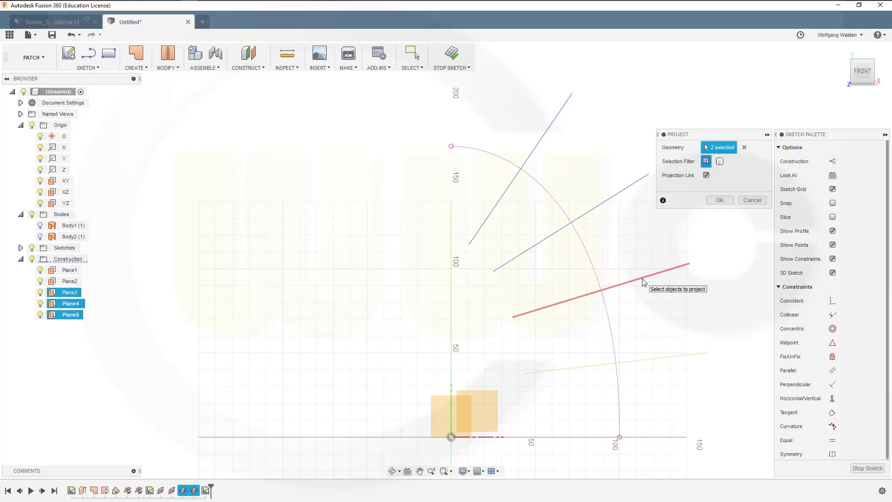
left_click(653, 359)
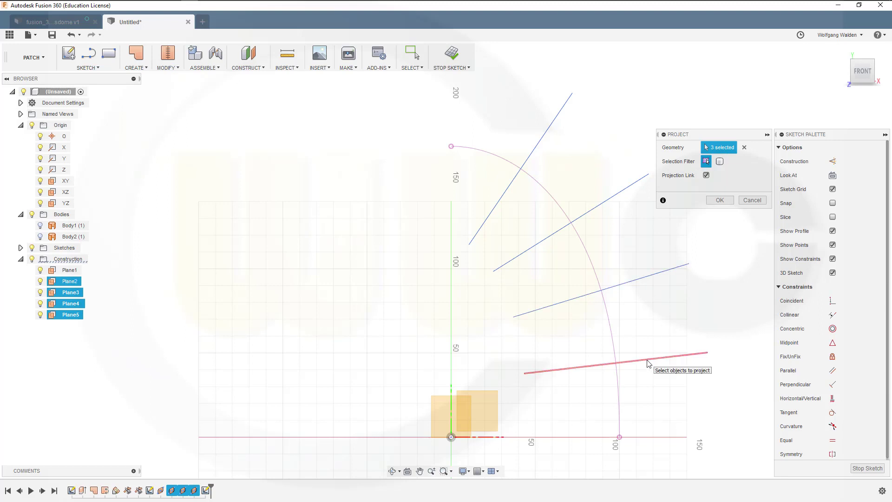
left_click(718, 200)
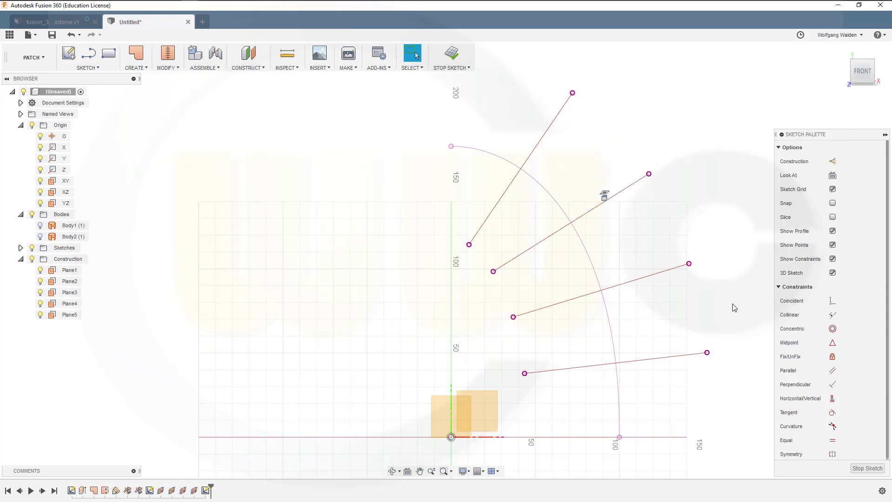
left_click(867, 468)
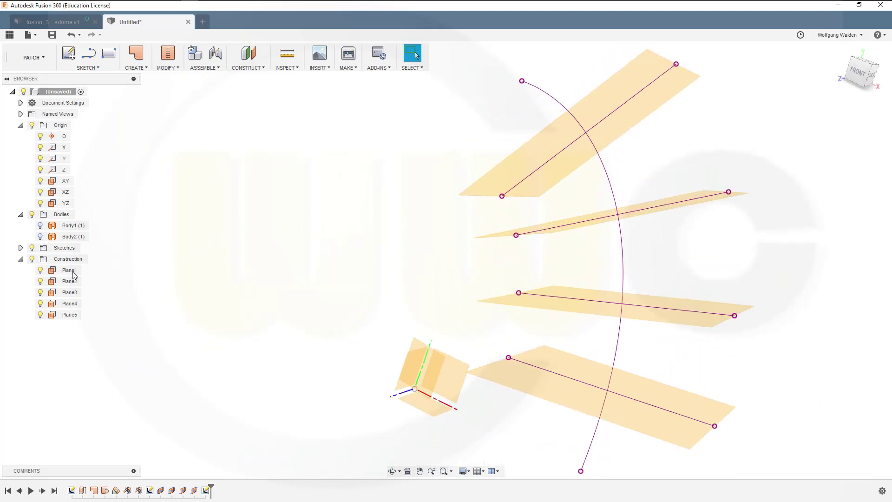
- Hide the construction planes and revolve the top projected line 45° symmetric about Y into Body3
left_click(32, 259)
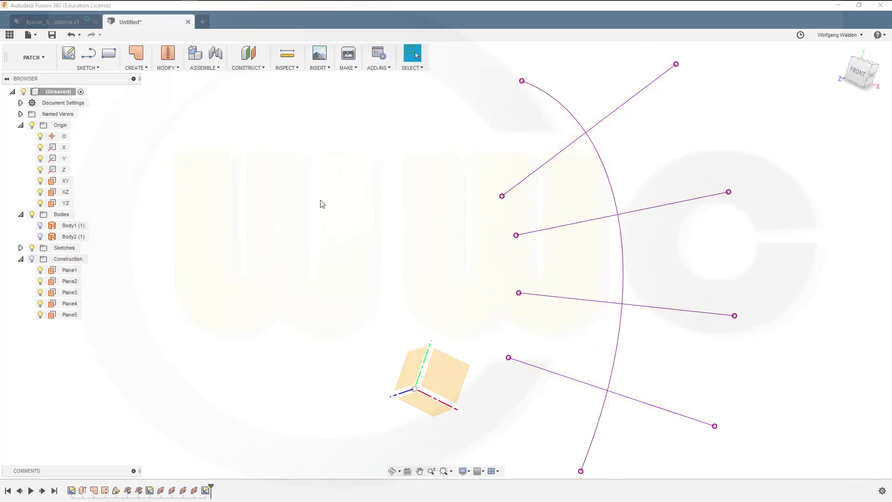
left_click(147, 69)
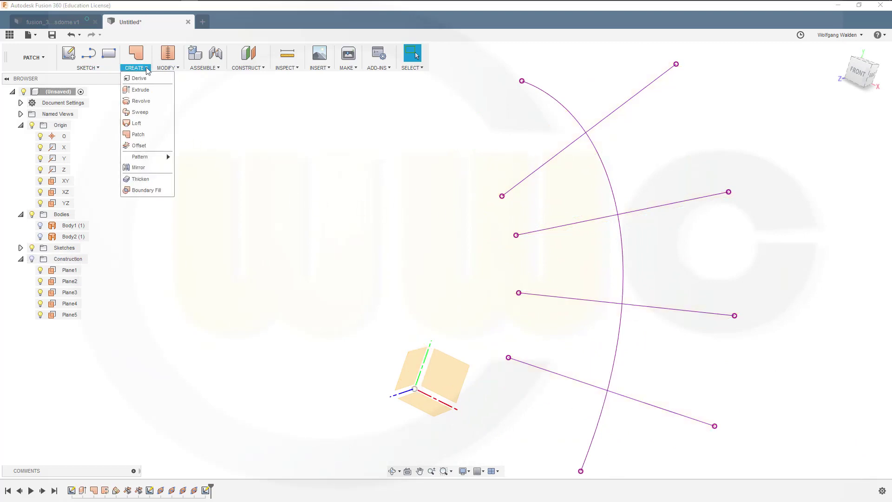
left_click(141, 101)
left_click(556, 155)
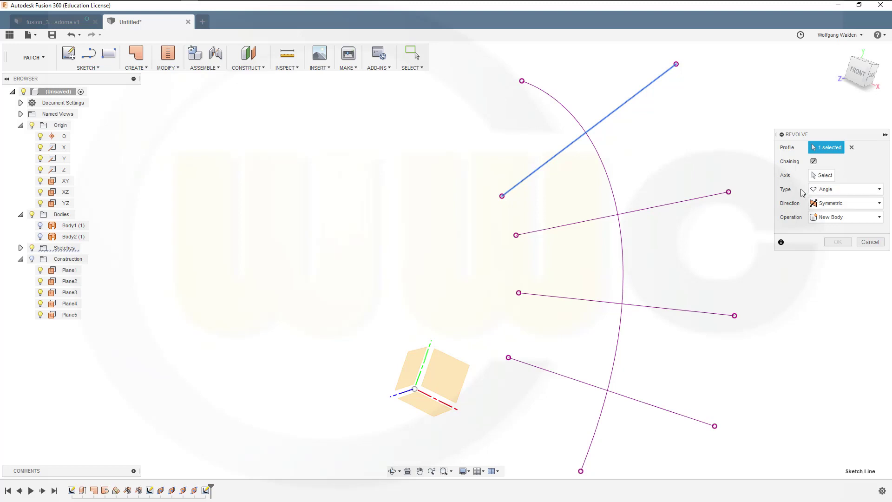
left_click(821, 175)
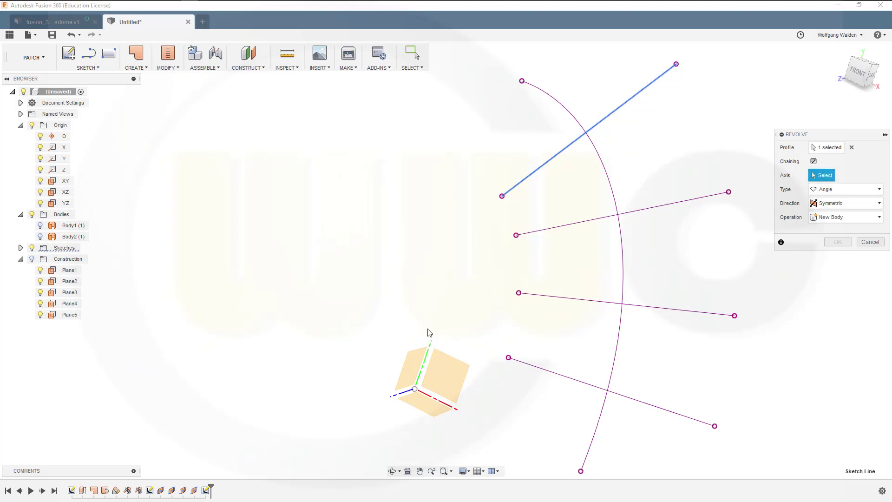
left_click(428, 350)
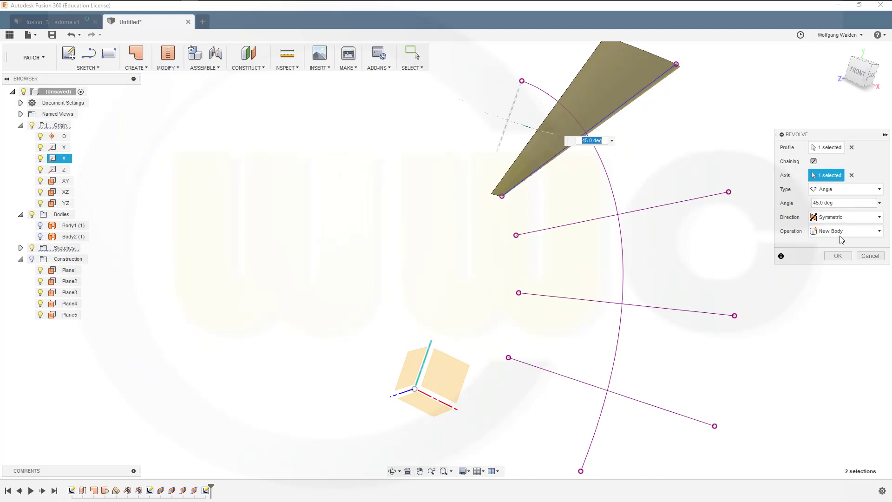
left_click(838, 257)
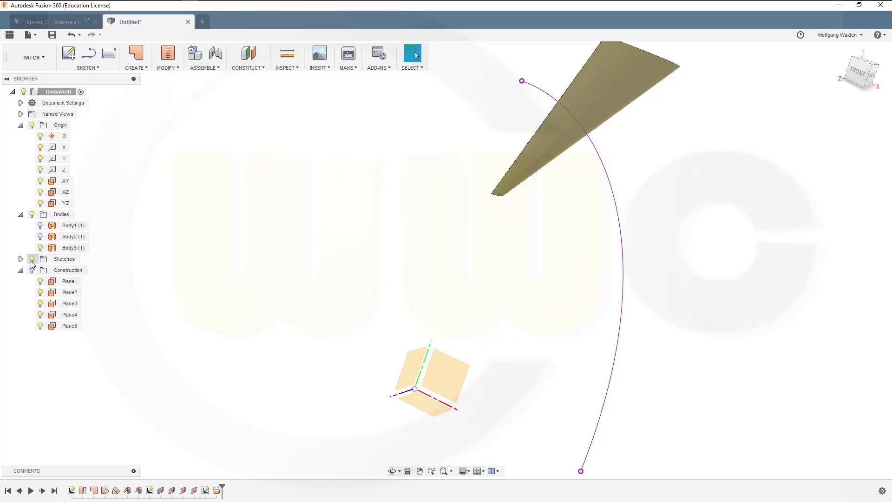
- Show Sketch3 and revolve the second crossing line 45° about the Y axis into Body4
left_click(21, 259)
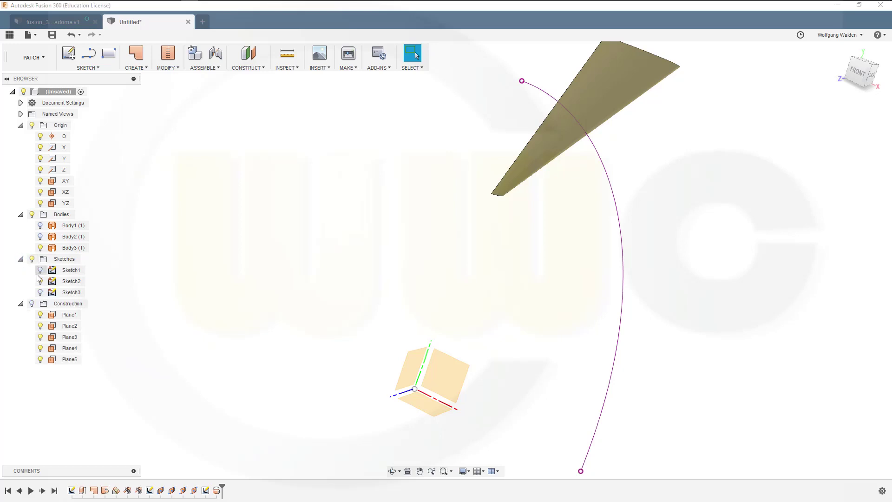
left_click(40, 292)
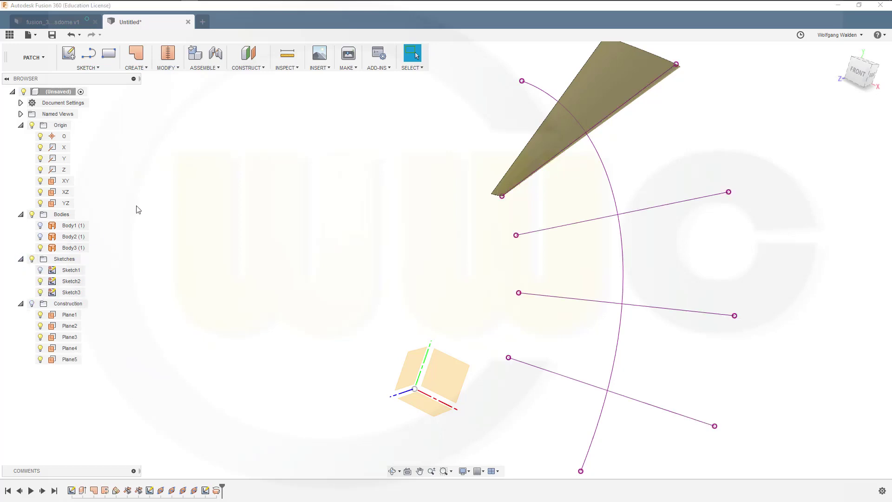
right_click(263, 164)
left_click(273, 133)
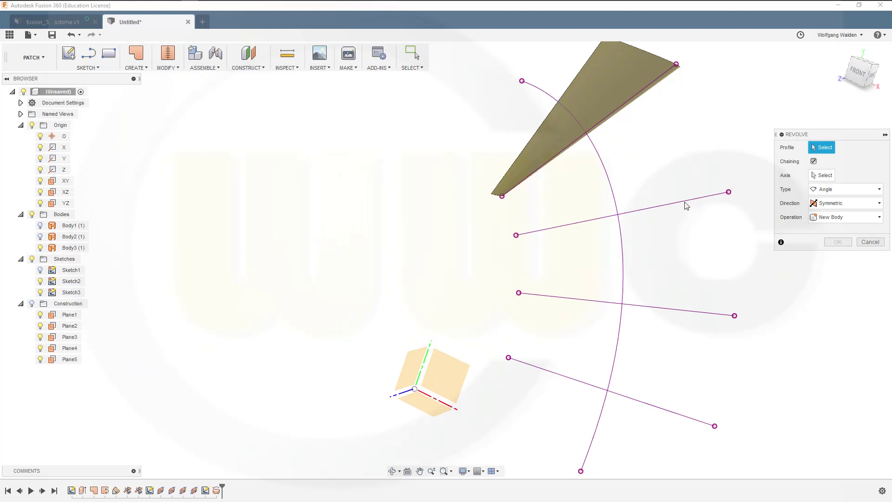
left_click(686, 201)
left_click(806, 177)
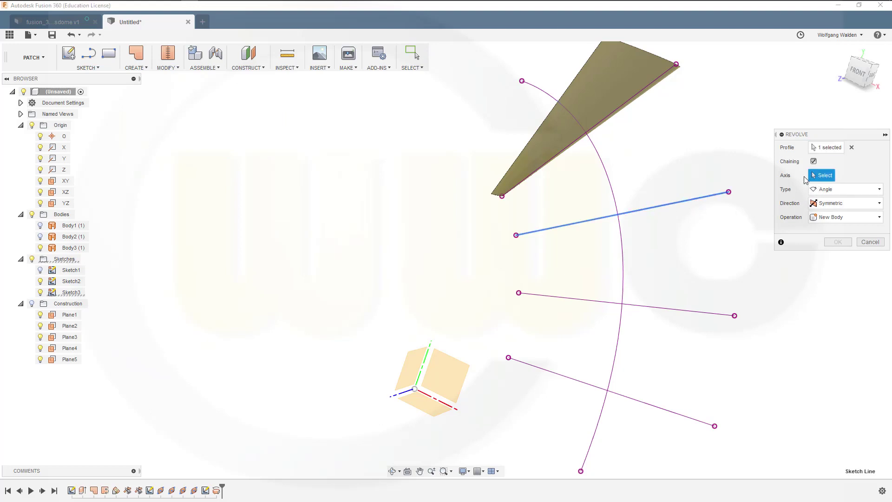
left_click(426, 353)
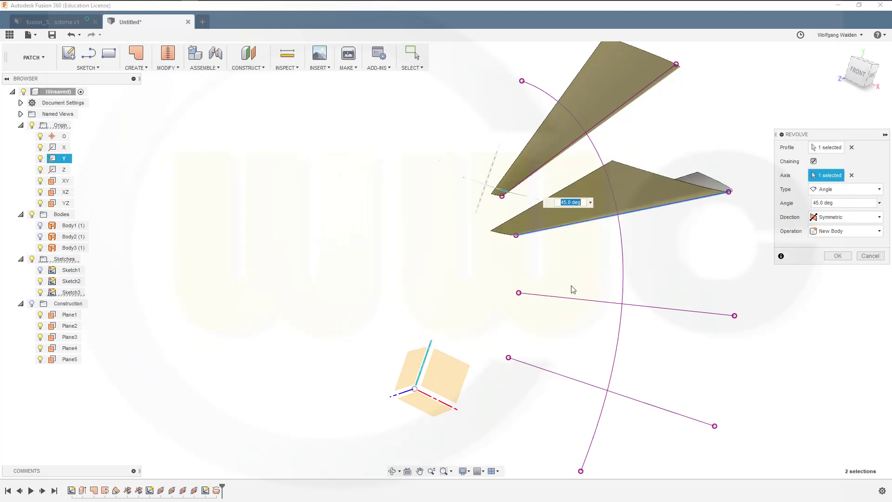
left_click(838, 256)
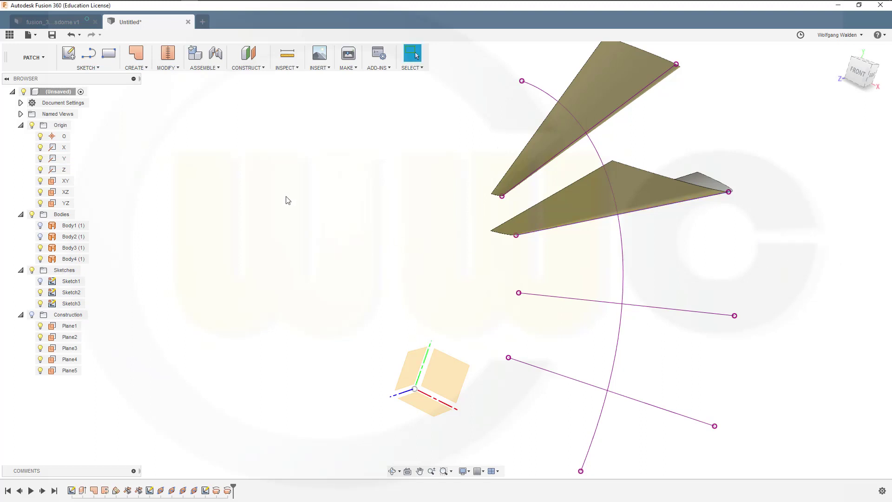
- Revolve the third crossing line 45° about the Y axis into Body5
right_click(272, 179)
left_click(279, 142)
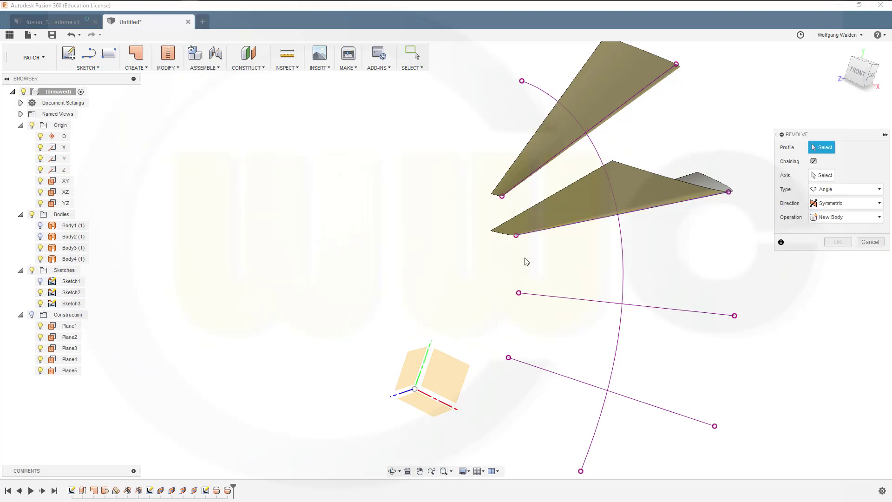
left_click(570, 301)
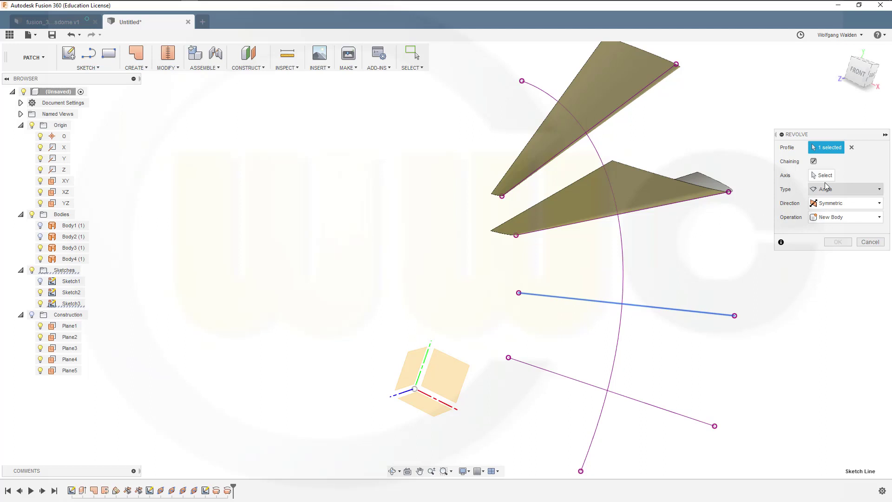
left_click(433, 346)
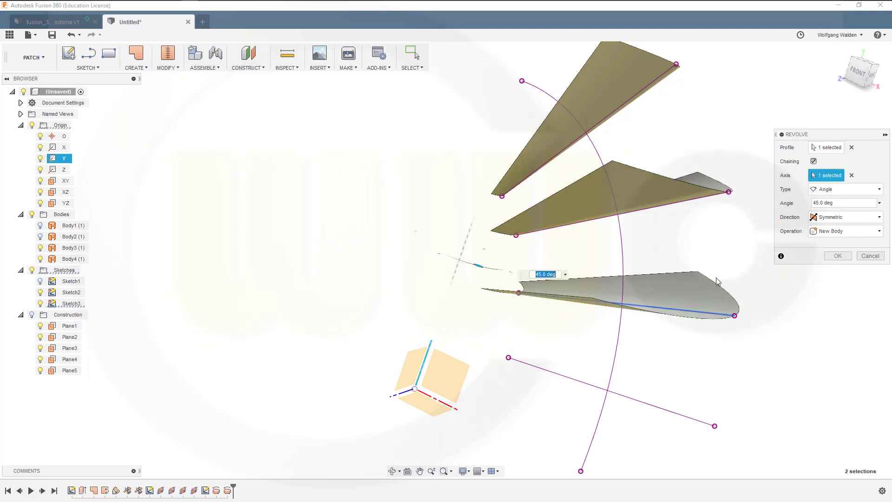
left_click(838, 255)
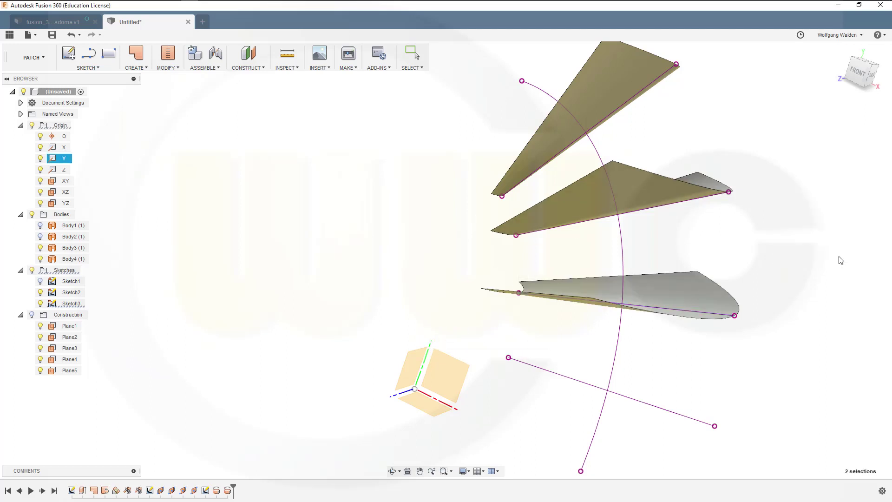
- Revolve the bottom crossing line 45° about the Y axis into Body6
right_click(811, 240)
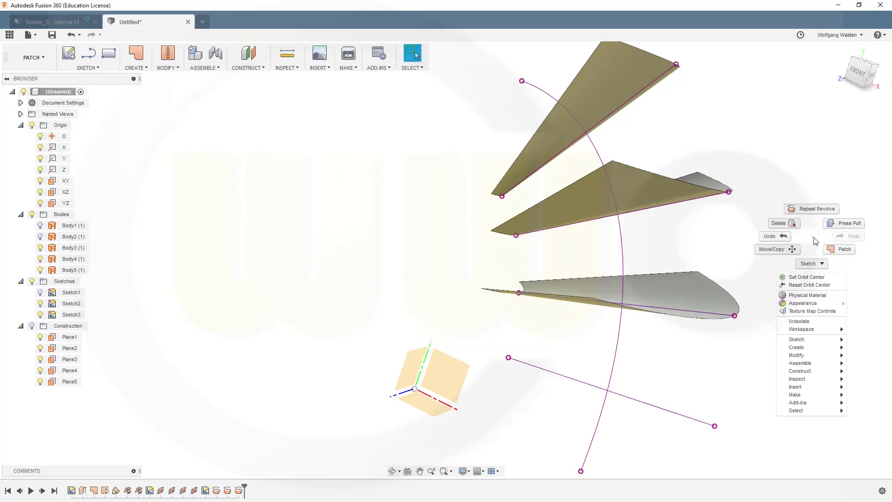
left_click(814, 210)
left_click(562, 380)
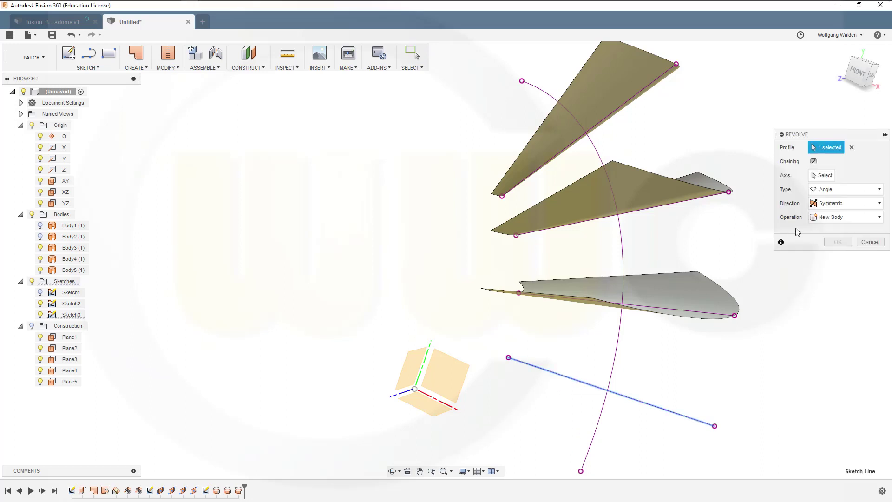
left_click(822, 176)
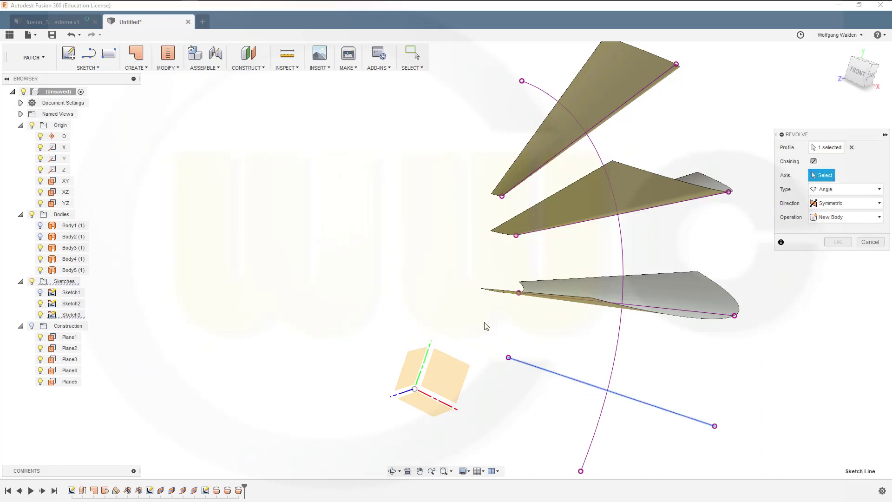
left_click(431, 350)
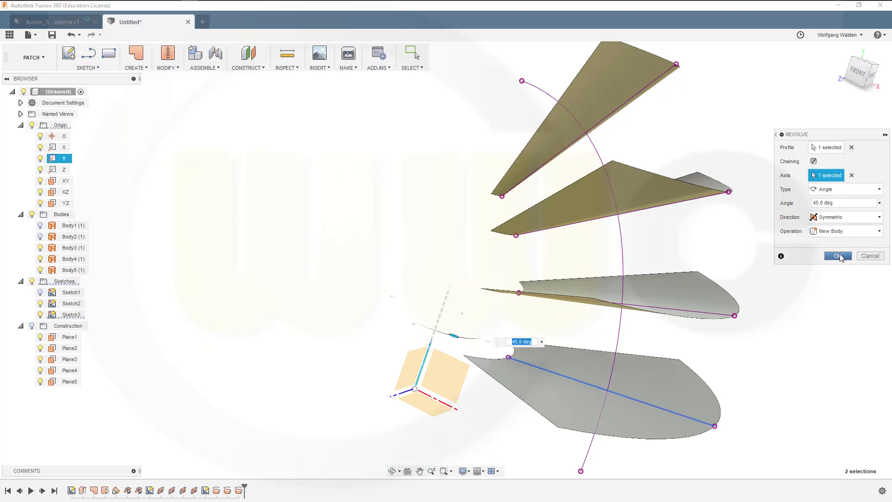
left_click(839, 256)
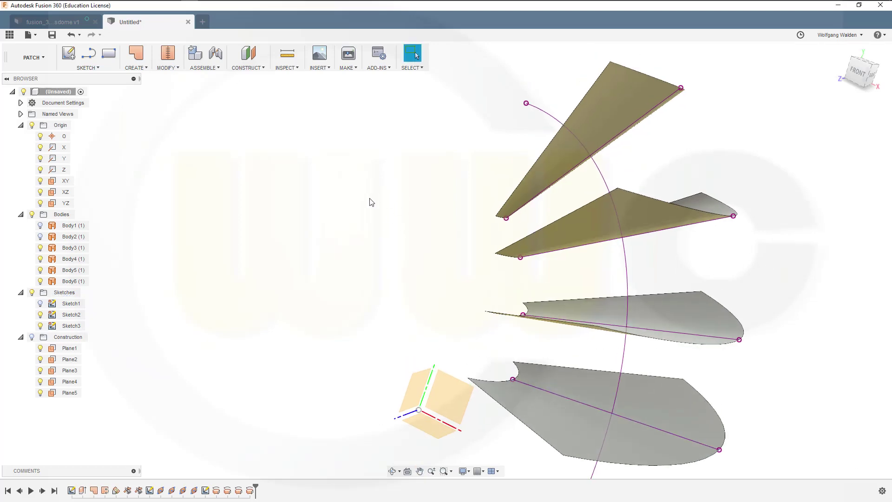
mouse_move(318, 245)
middle_mouse_down("shift")
mouse_move(315, 261)
mouse_move(325, 218)
mouse_move(352, 251)
mouse_move(319, 222)
mouse_move(323, 242)
middle_mouse_up("shift")
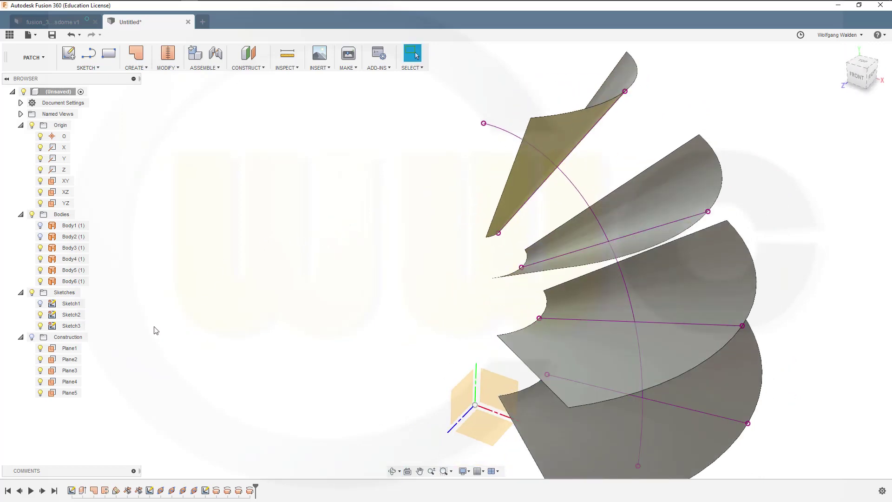
- Make the arc surface Body2 visible again
left_click(40, 236)
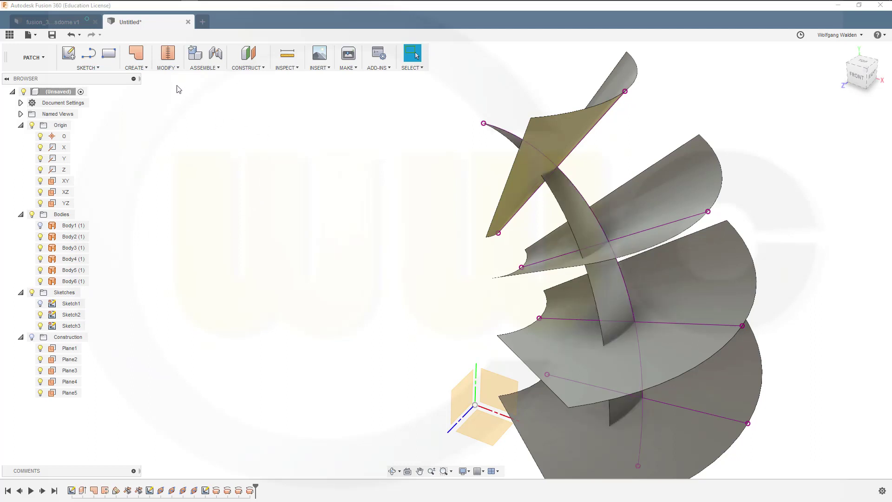
left_click(146, 68)
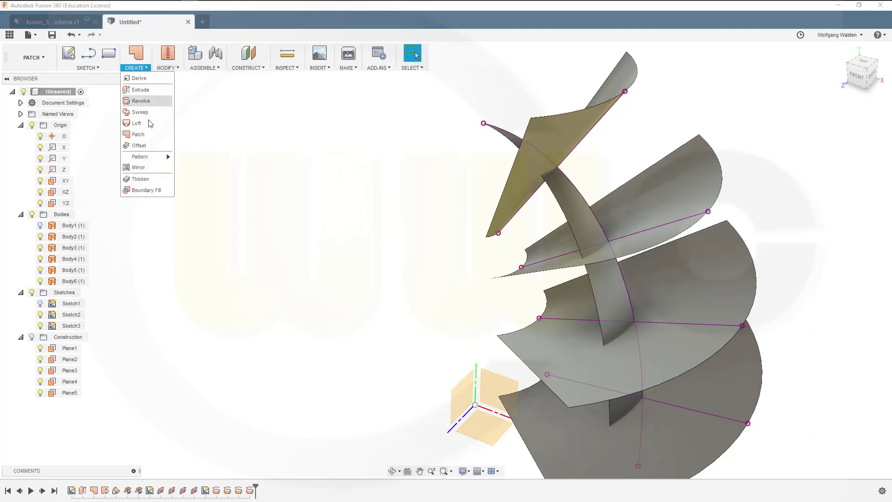
- Thicken the arc surface -10.00 mm to one side into the new solid Body7
left_click(136, 181)
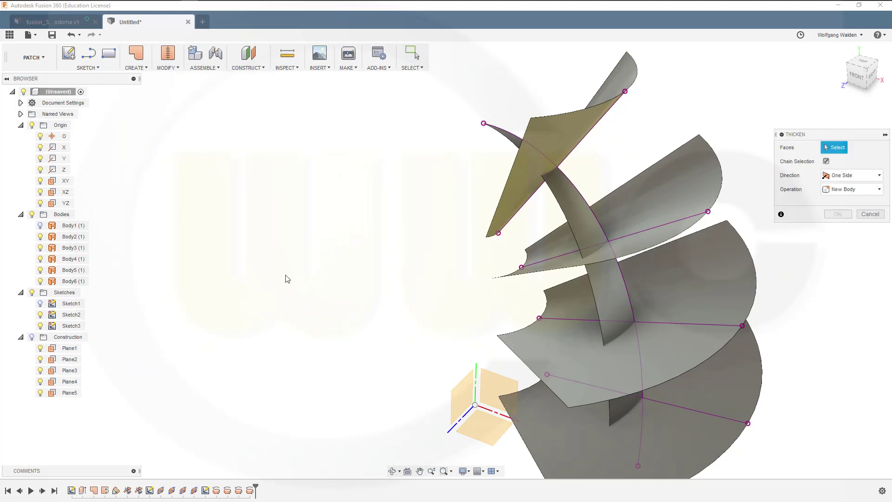
middle_click_drag(328, 276, 367, 265, "shift")
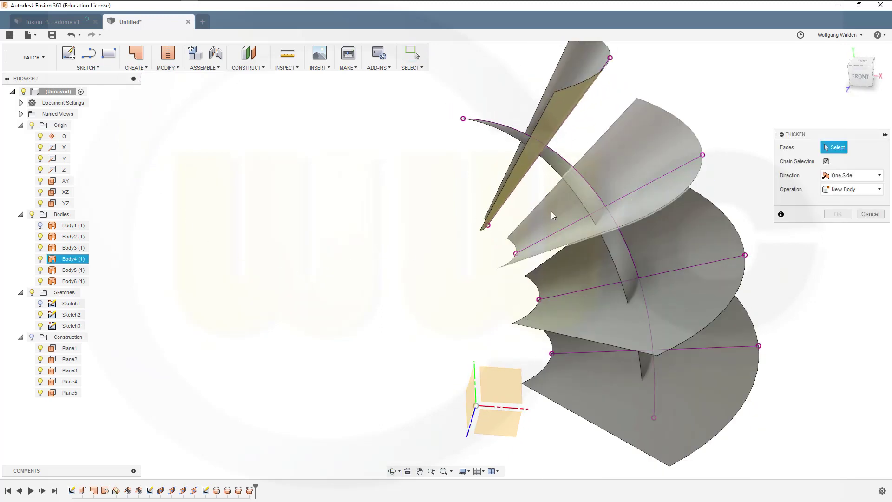
left_click(586, 197)
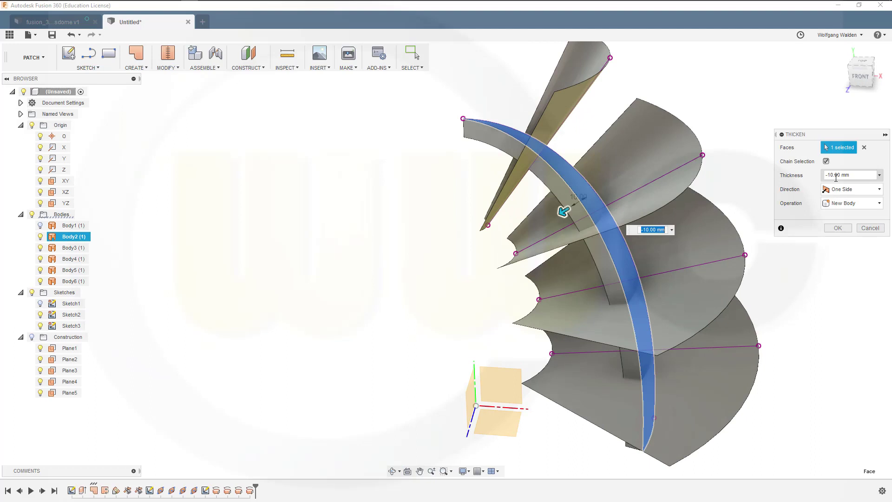
left_click(837, 228)
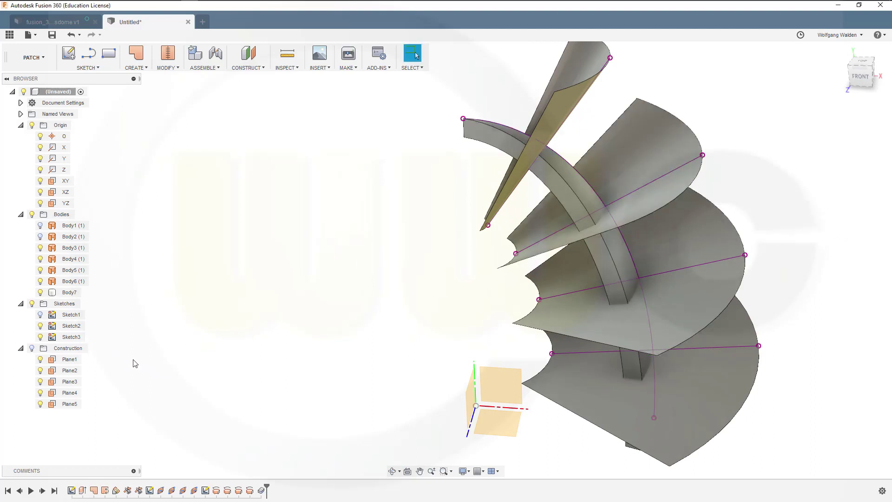
mouse_move(343, 299)
middle_mouse_down("shift")
mouse_move(319, 308)
mouse_move(342, 293)
mouse_move(336, 304)
middle_mouse_up("shift")
scroll(390, 257, "down", 1)
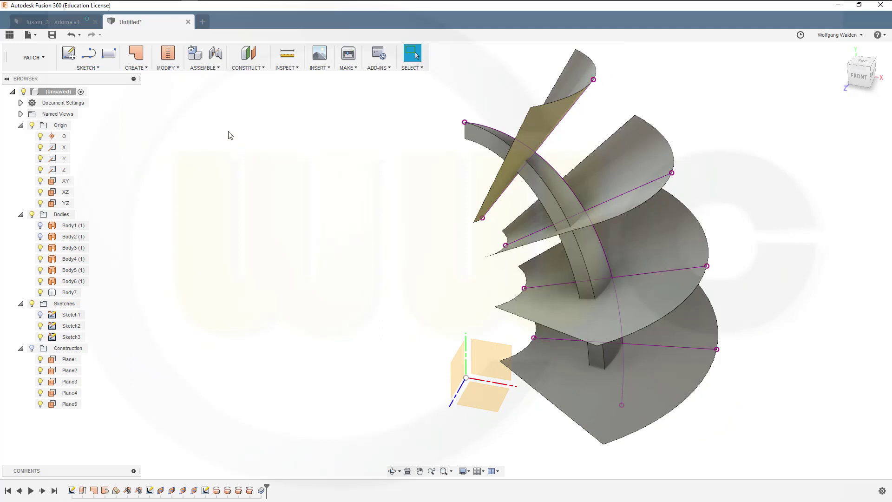
- Split the thickened arc with the lowest blade surface, then split the upper piece with the next
left_click(177, 70)
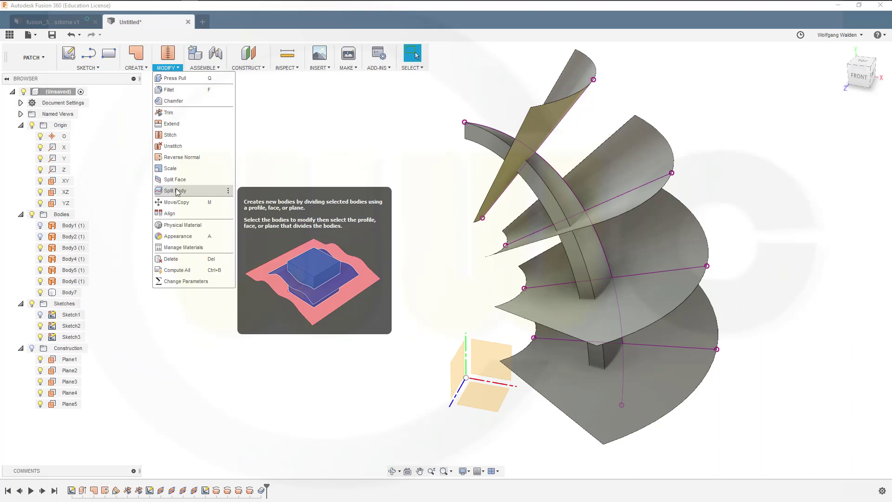
left_click(190, 190)
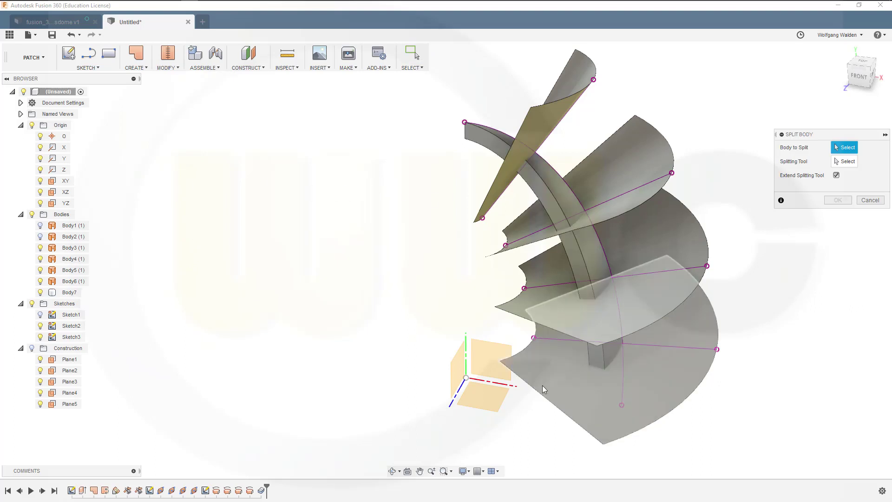
left_click(602, 364)
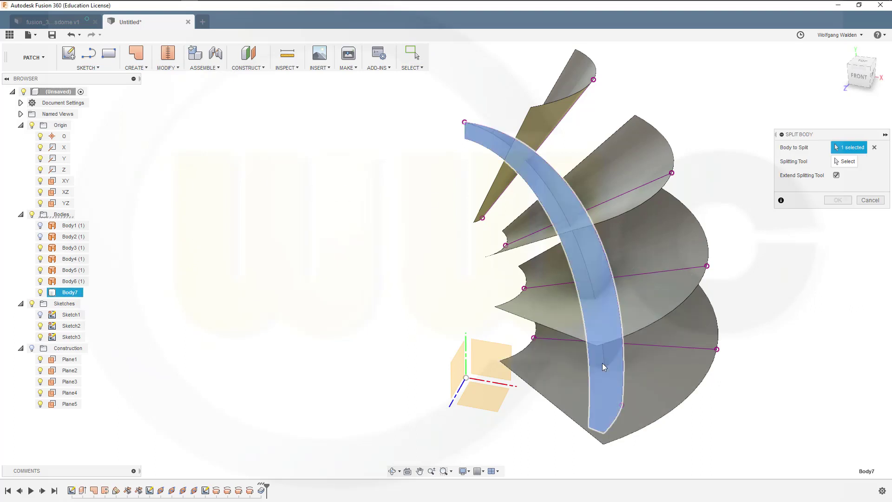
left_click(848, 163)
left_click(681, 362)
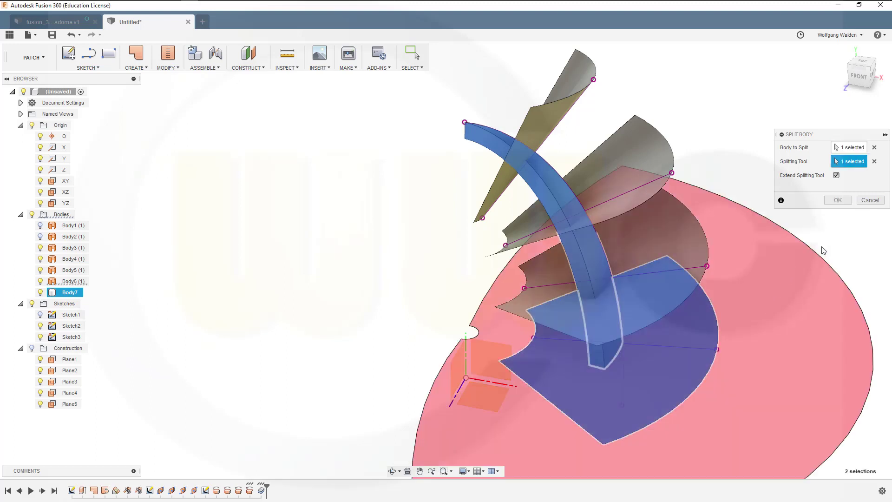
left_click(838, 200)
right_click(799, 193)
left_click(798, 161)
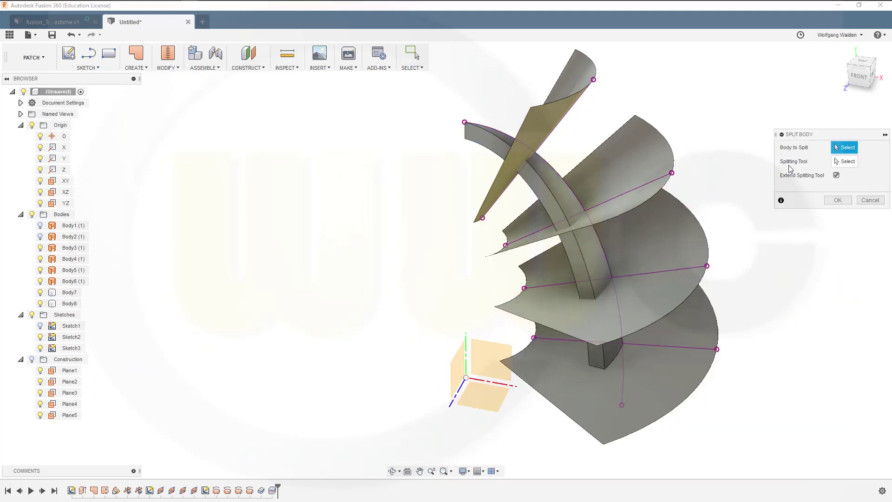
left_click(579, 261)
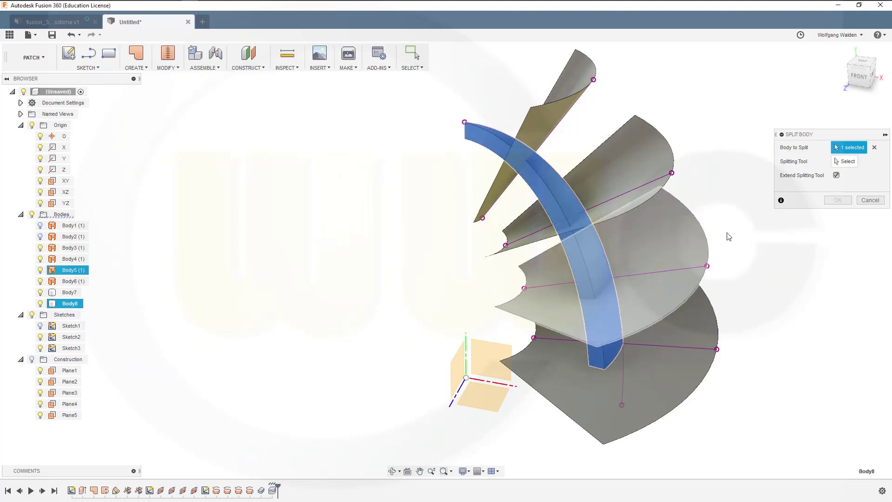
left_click(836, 158)
left_click(672, 242)
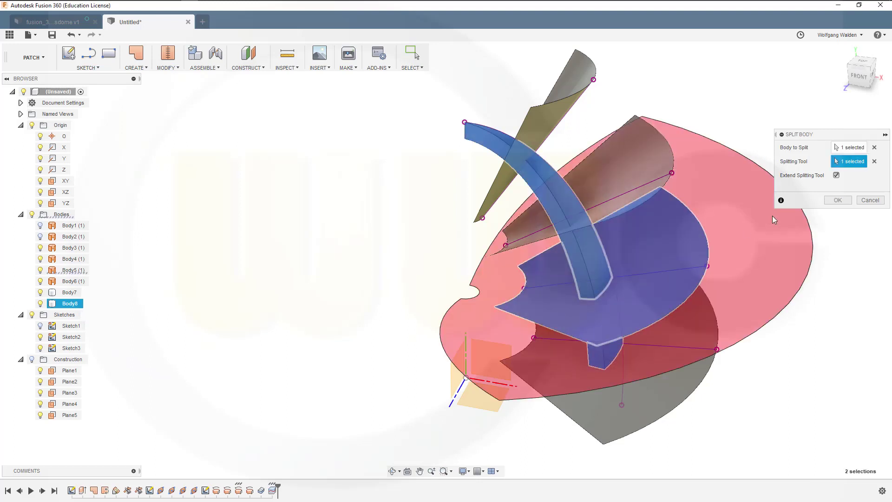
left_click(838, 200)
- Split the remaining upper pieces with the third and top blade surfaces, leaving five bricks
right_click(797, 178)
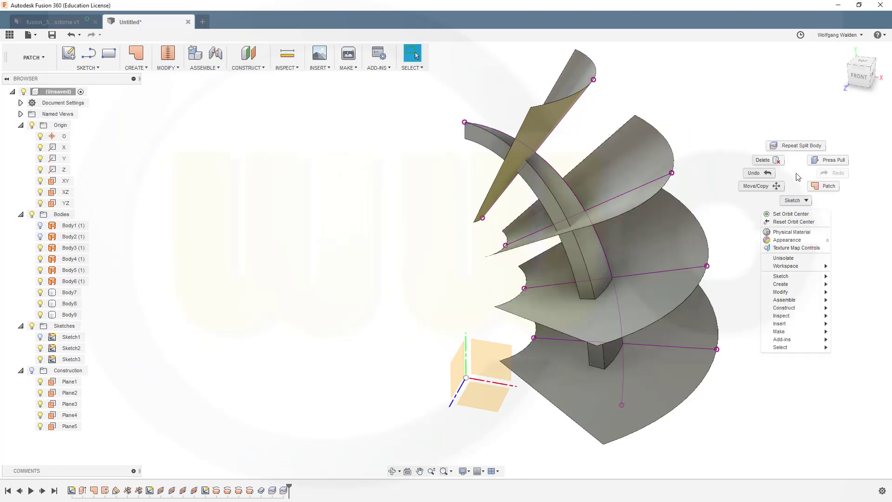
left_click(801, 149)
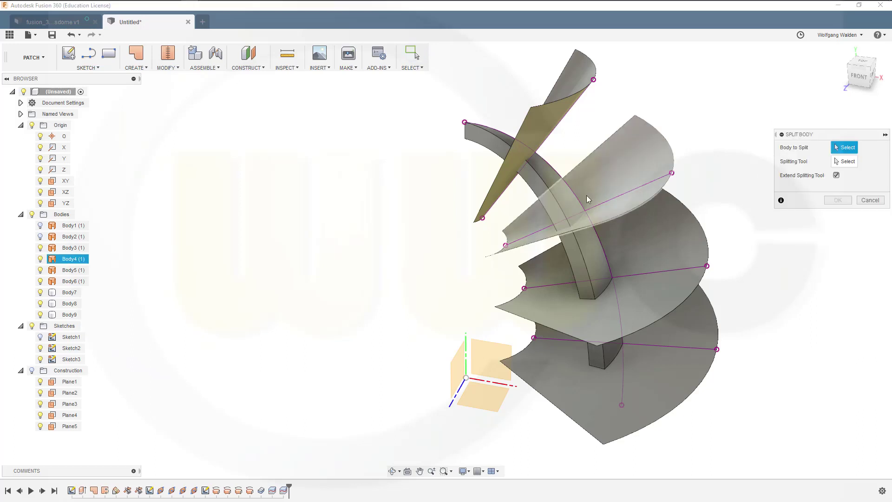
left_click(549, 182)
left_click(631, 178)
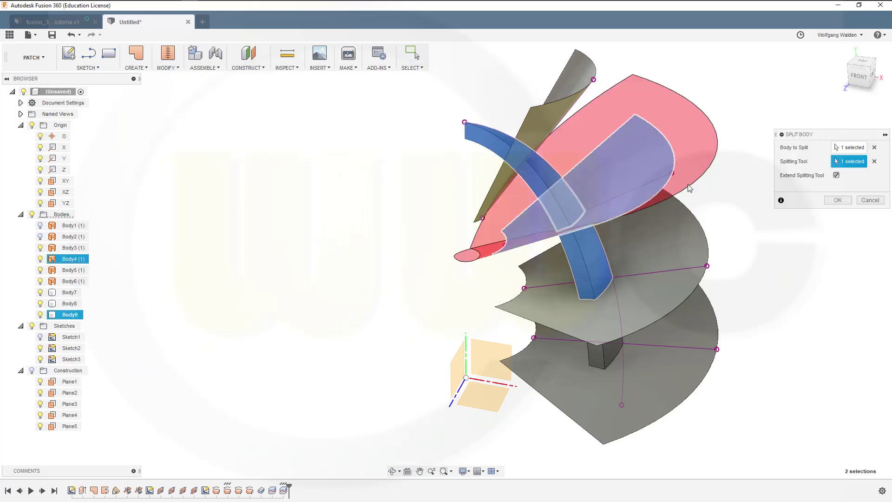
left_click(837, 200)
right_click(778, 176)
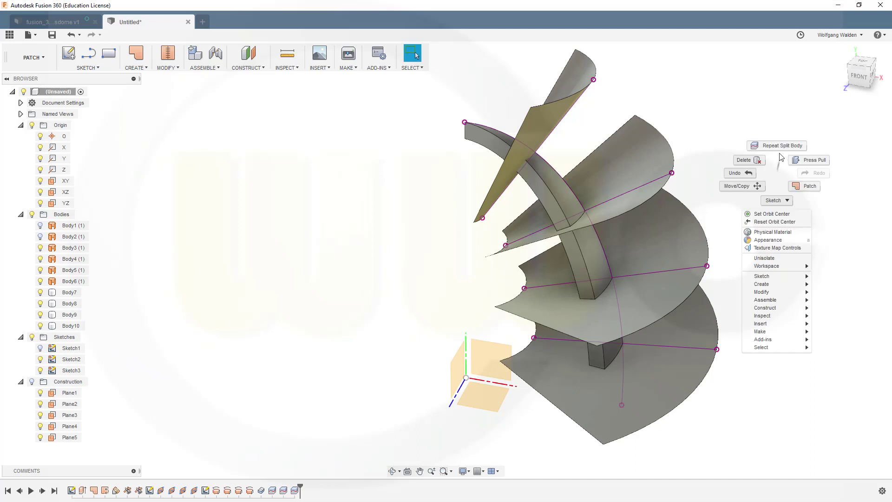
left_click(780, 148)
left_click(546, 161)
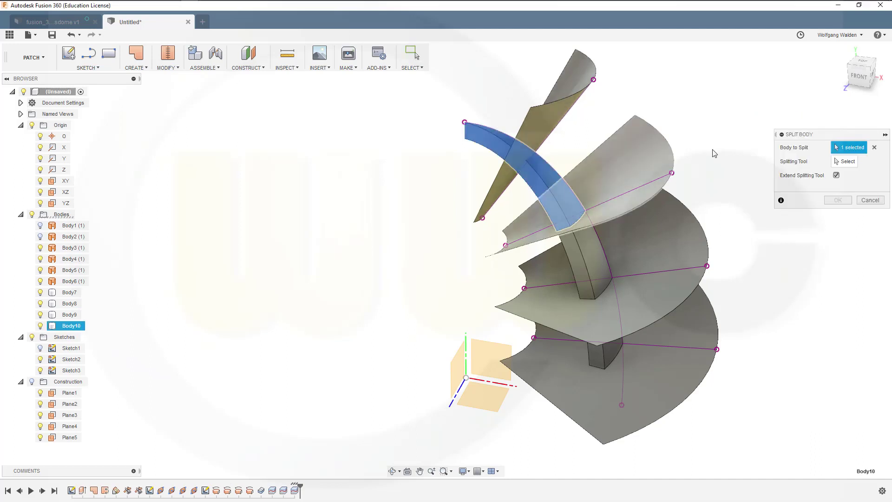
left_click(565, 109)
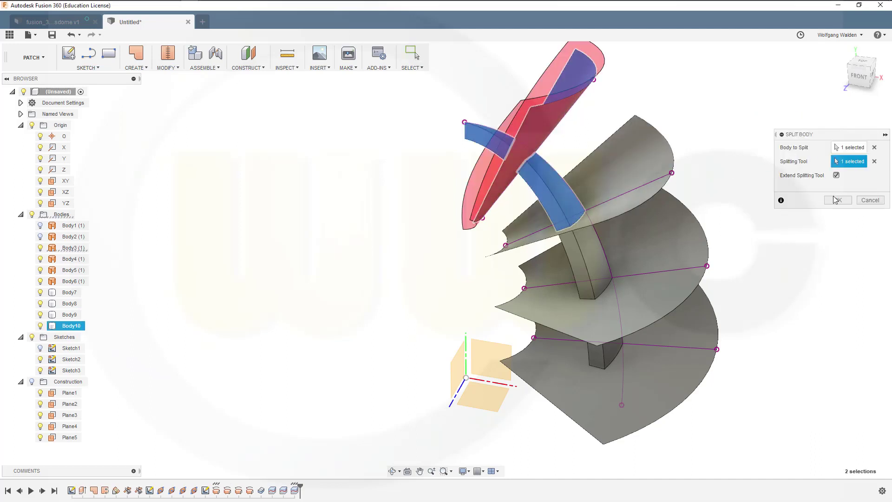
left_click(837, 200)
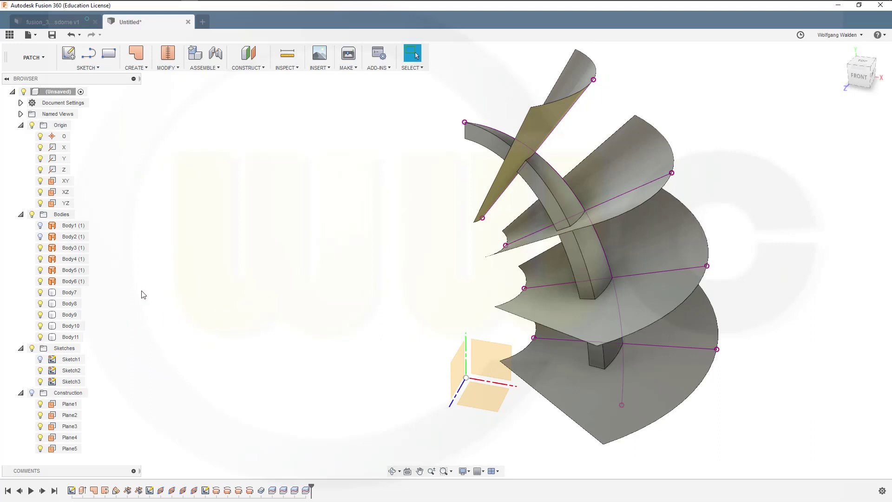
- Hide the blade surfaces Body3–Body6 and the Sketch3 guide lines
left_click(40, 247)
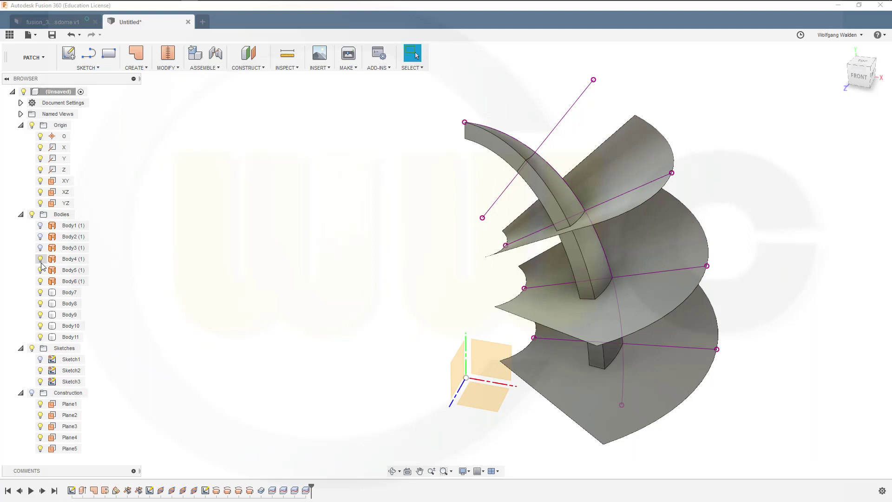
left_click(40, 258)
left_click(40, 270)
left_click(40, 281)
left_click(40, 291)
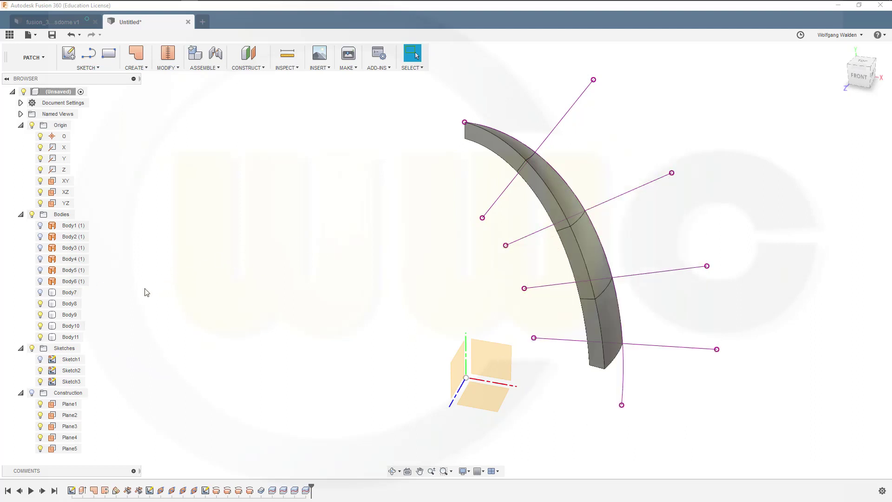
left_click(40, 381)
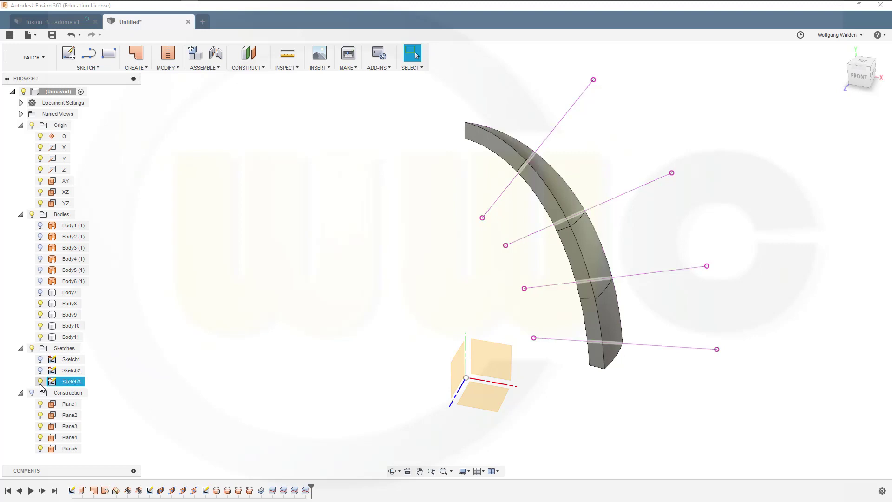
- Re-show the bottom brick Body7 and orbit to inspect the five-brick arc
middle_click_drag(277, 319, 664, 331, "shift")
left_click(46, 291)
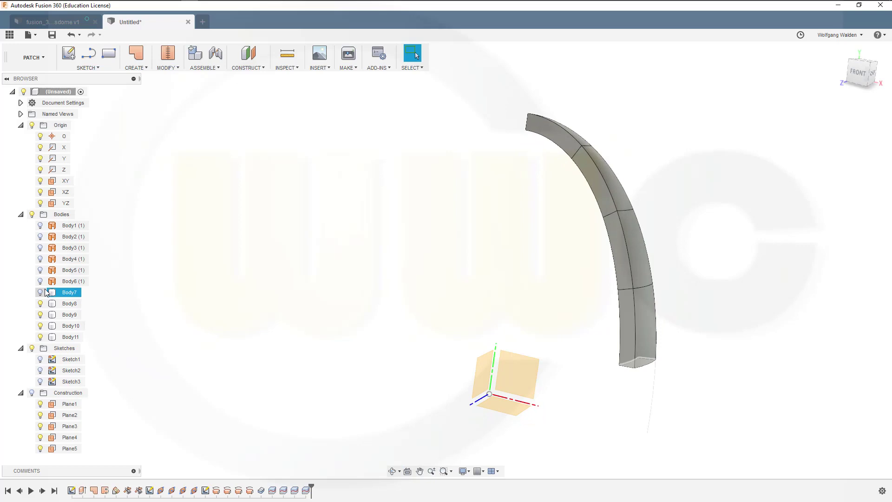
left_click(40, 292)
middle_click_drag(511, 302, 521, 254)
middle_click_drag(519, 204, 476, 148, "shift")
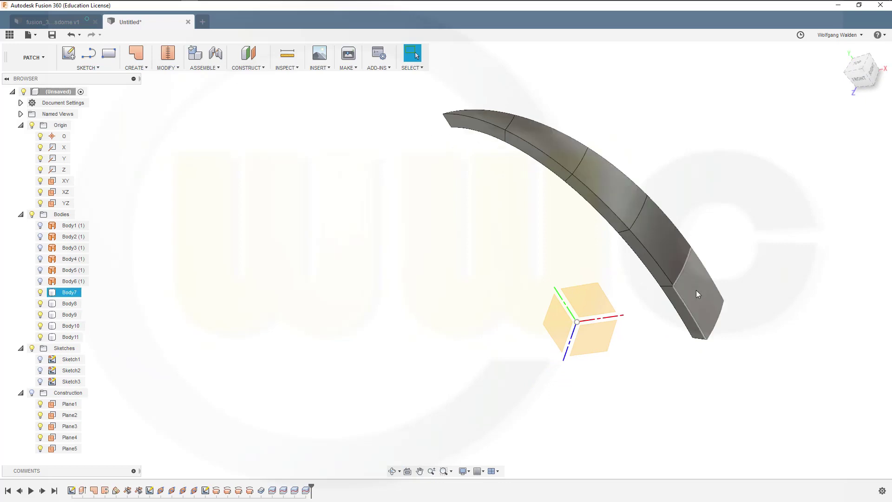
middle_click_drag(602, 270, 420, 307, "shift")
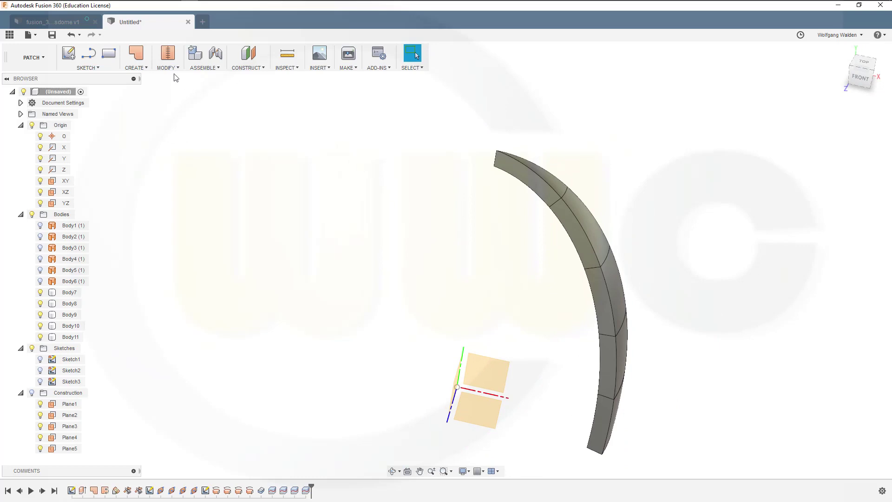
- Set up a circular pattern of all five arc bricks around the Y axis
left_click(136, 68)
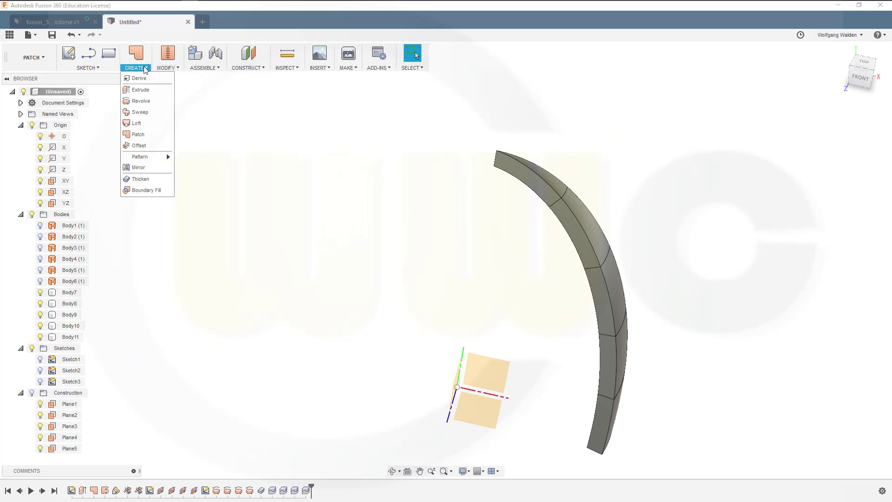
mouse_move(163, 157)
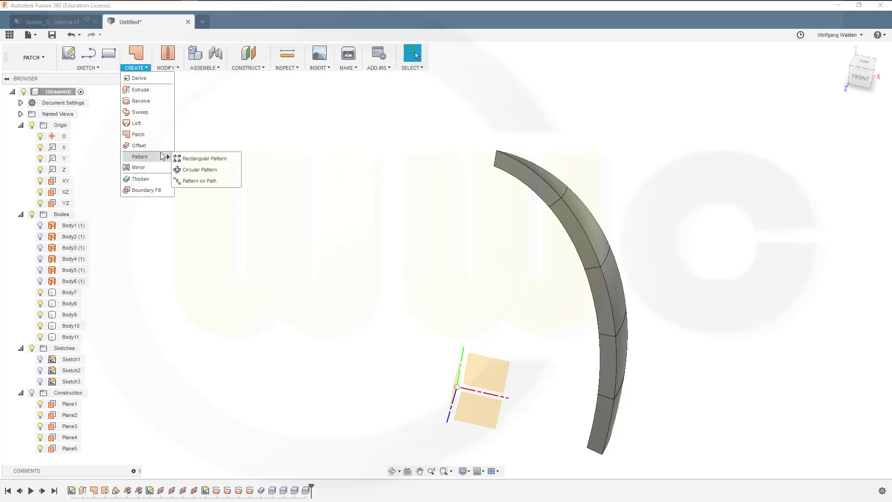
left_click(193, 171)
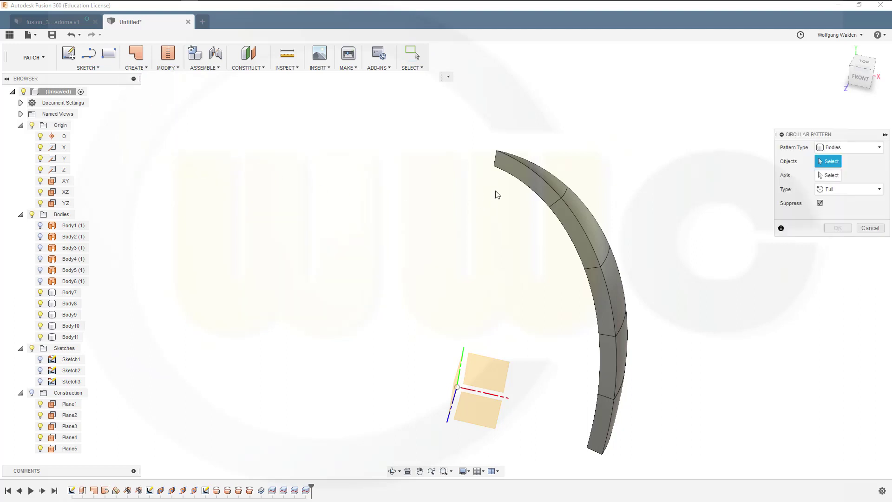
left_click(527, 174)
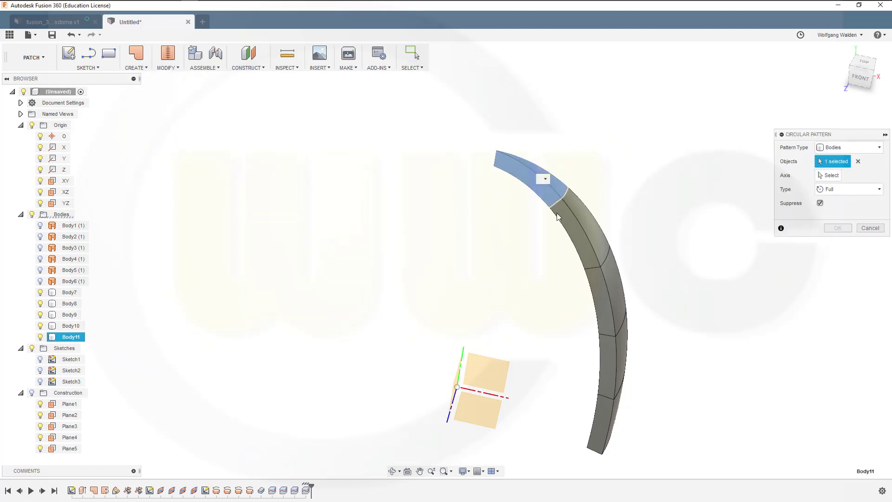
left_click(566, 221)
left_click(595, 300)
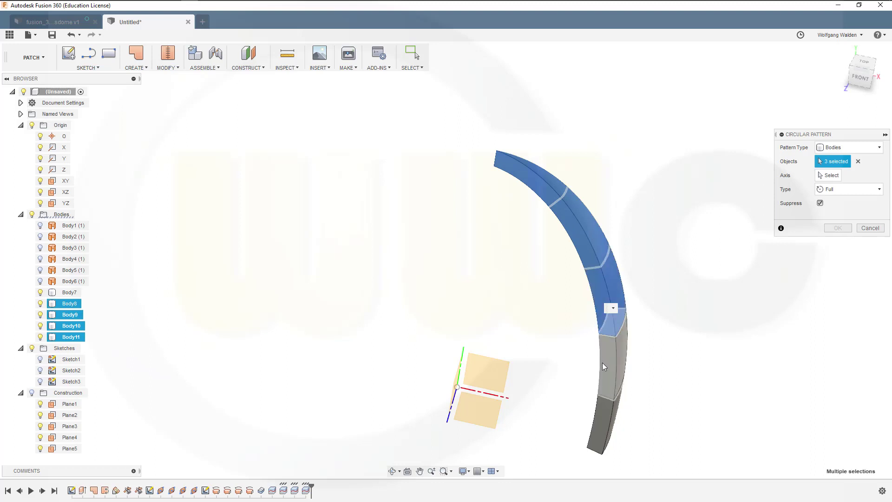
left_click(604, 374)
left_click(604, 414)
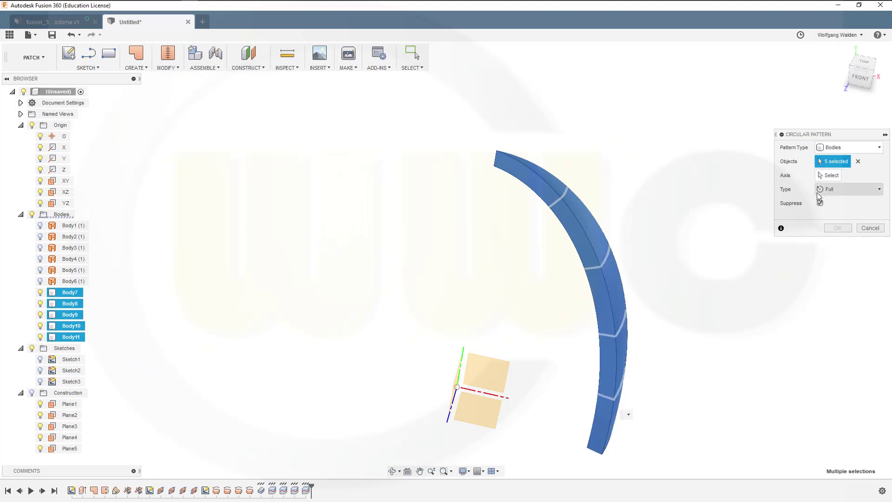
left_click(829, 176)
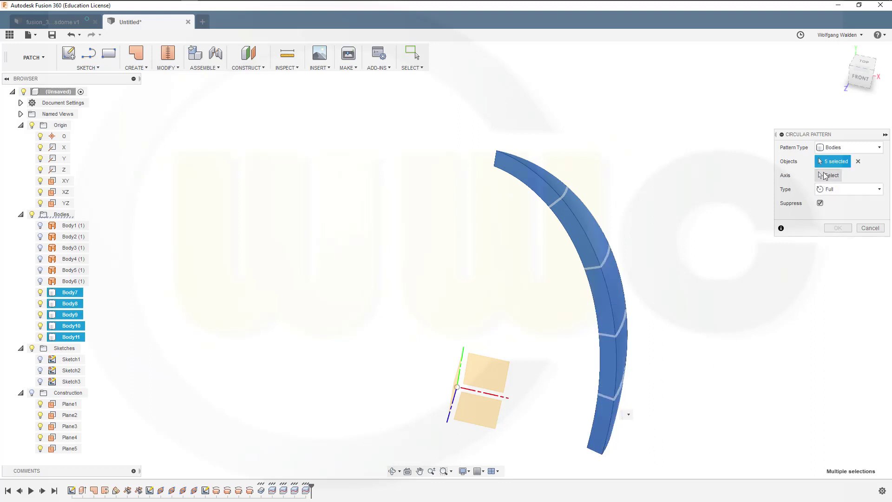
left_click(462, 360)
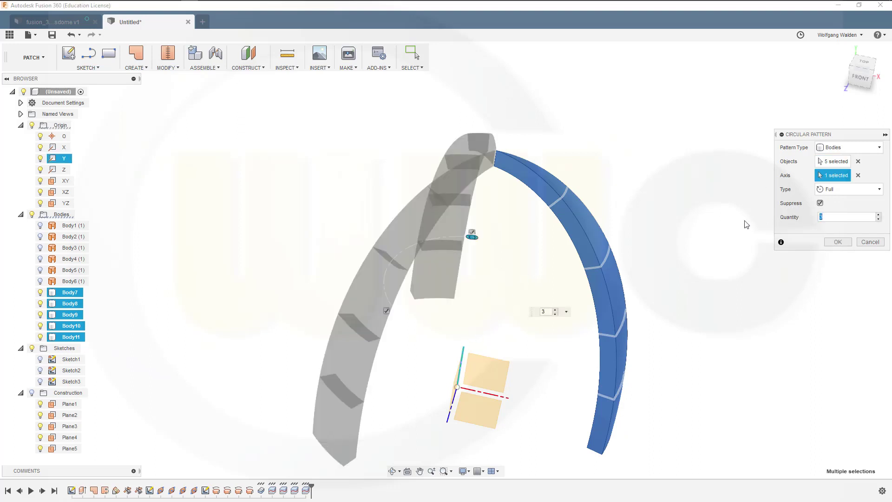
type("20")
key("Return")
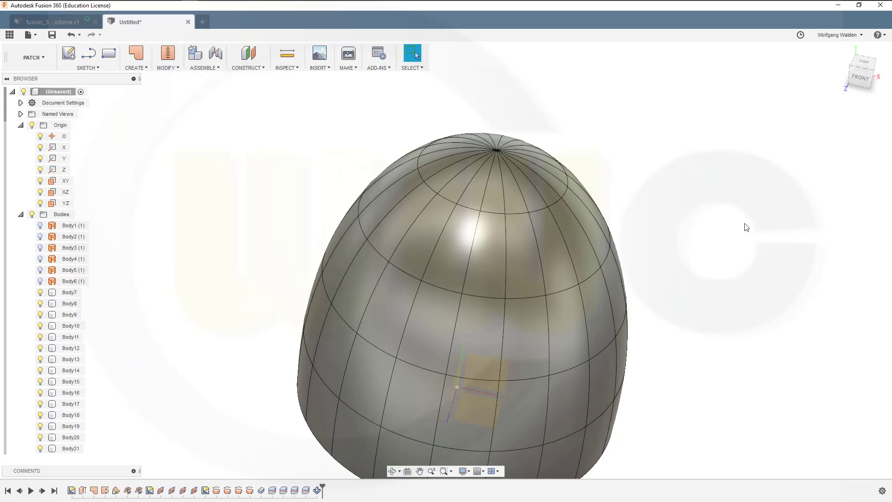
key("F6")
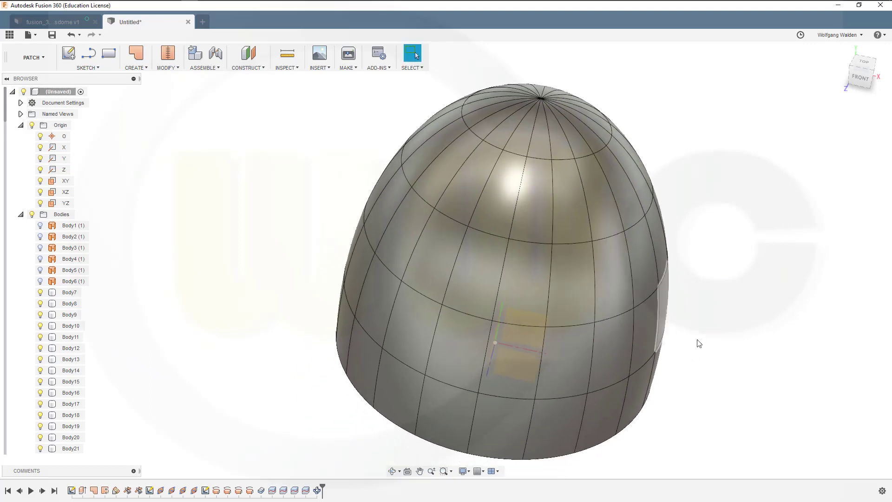
mouse_move(724, 369)
middle_mouse_down("shift")
mouse_move(711, 331)
mouse_move(729, 361)
middle_mouse_up("shift")
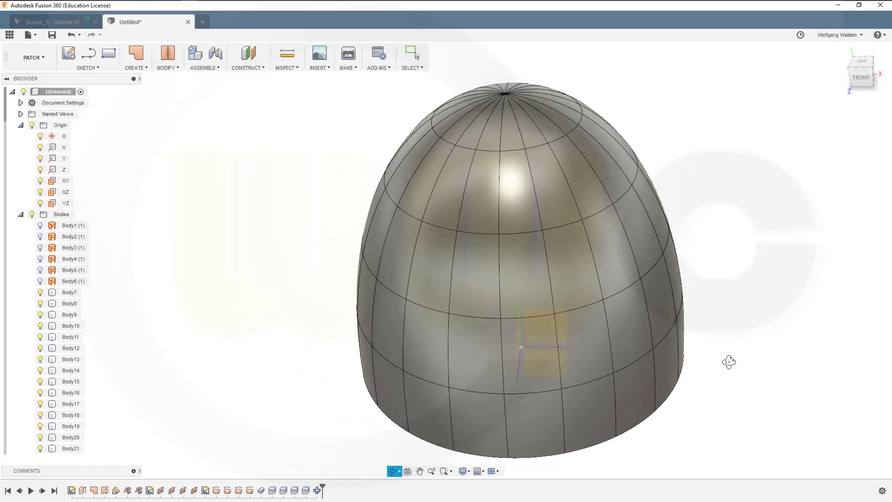